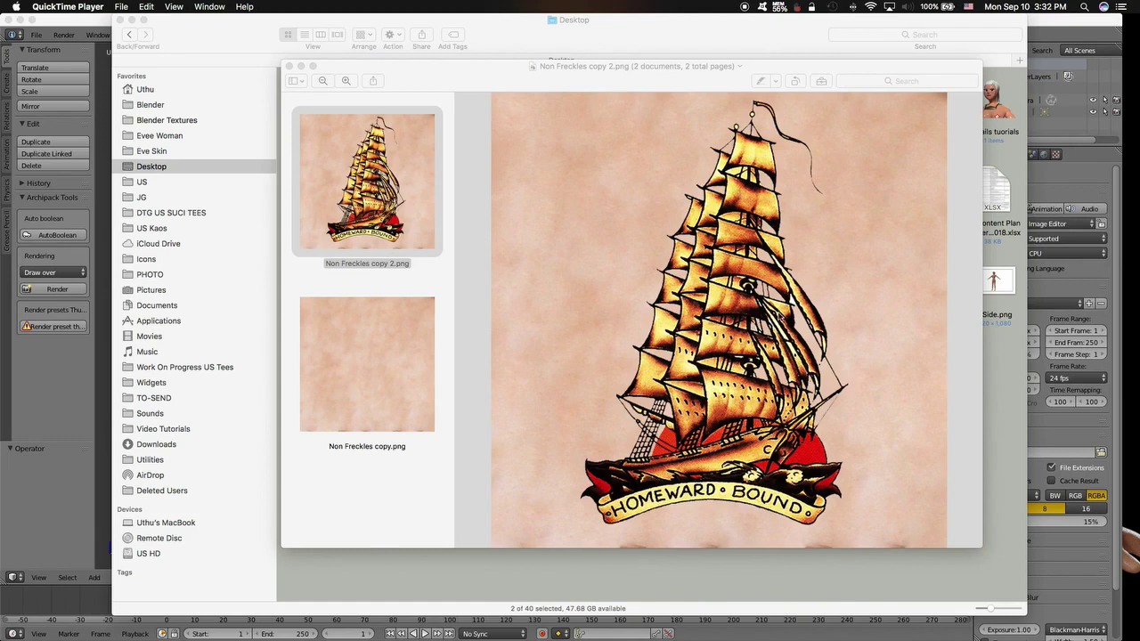
- Compare the plain skin texture and ship tattoo images in the image viewer
left_click(463, 362)
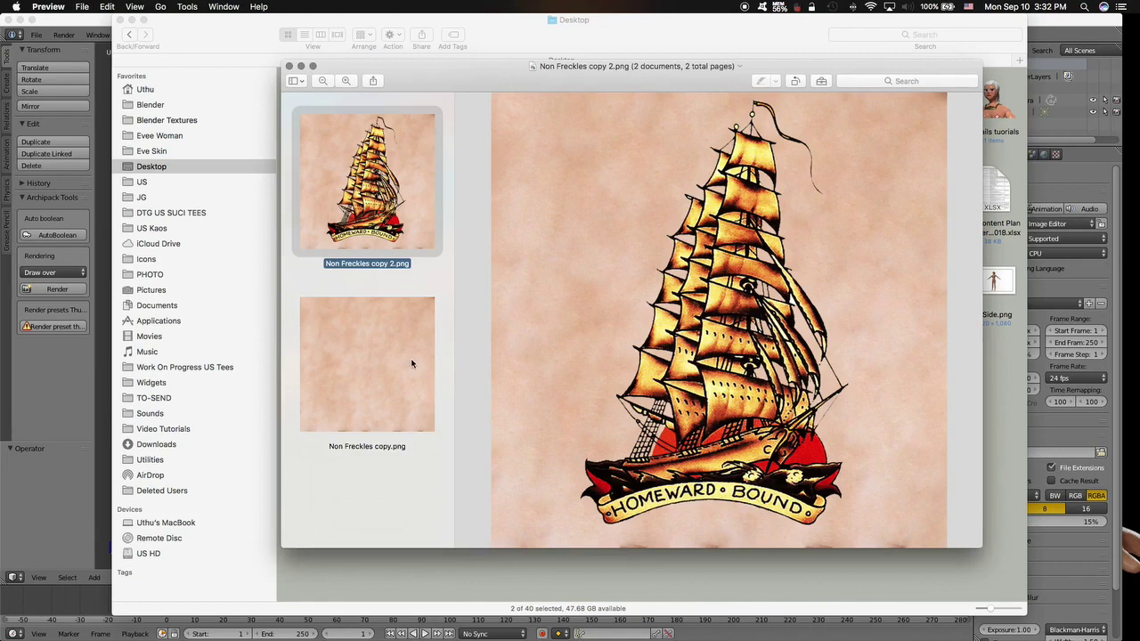
left_click(411, 363)
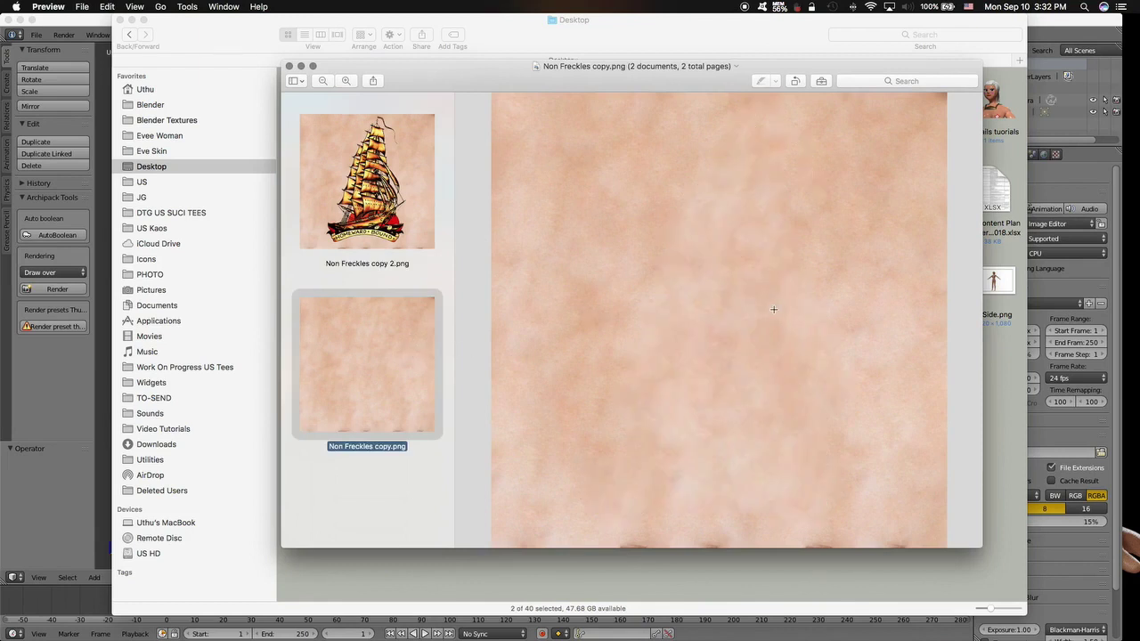
left_click(436, 205)
left_click(373, 356)
left_click(388, 194)
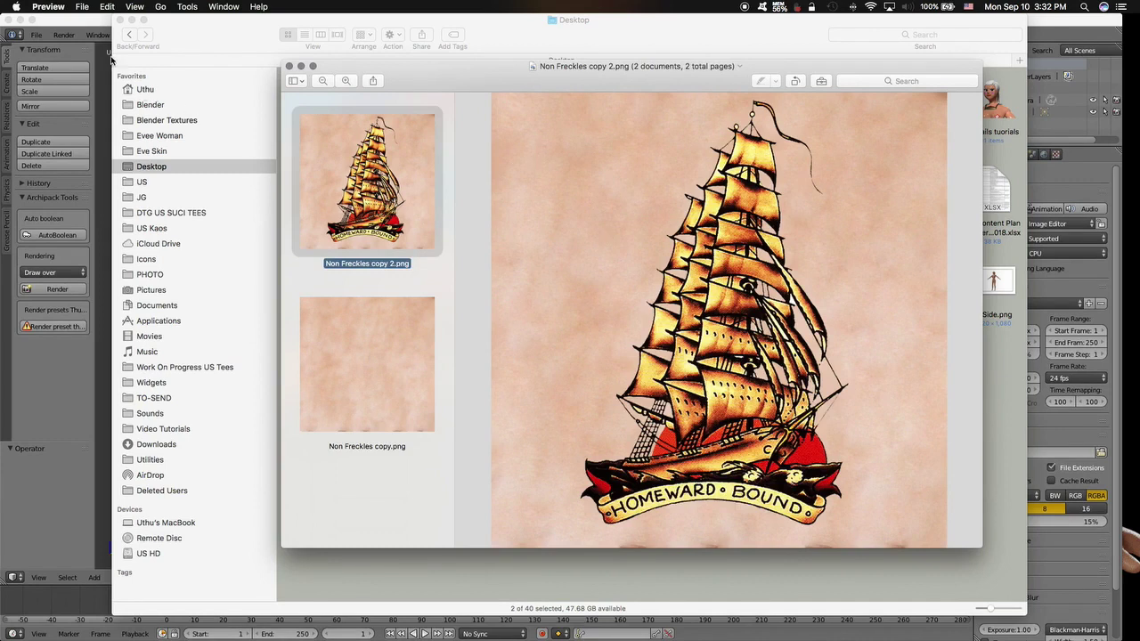
left_click(102, 24)
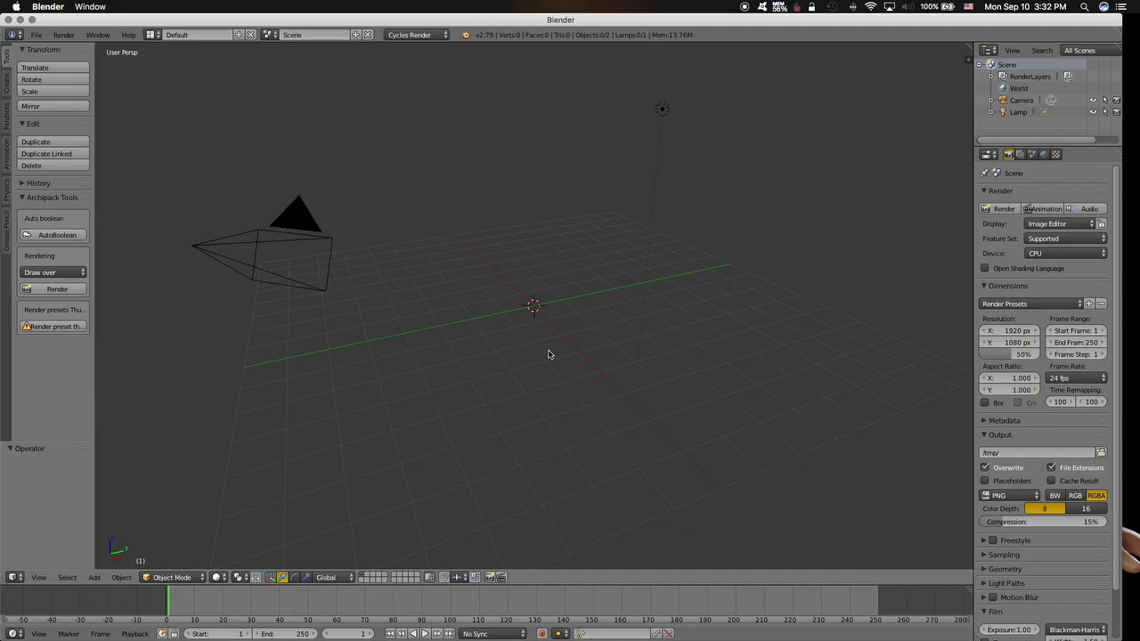
- Add a plane to the scene and scale it up about threefold
key("shift+a")
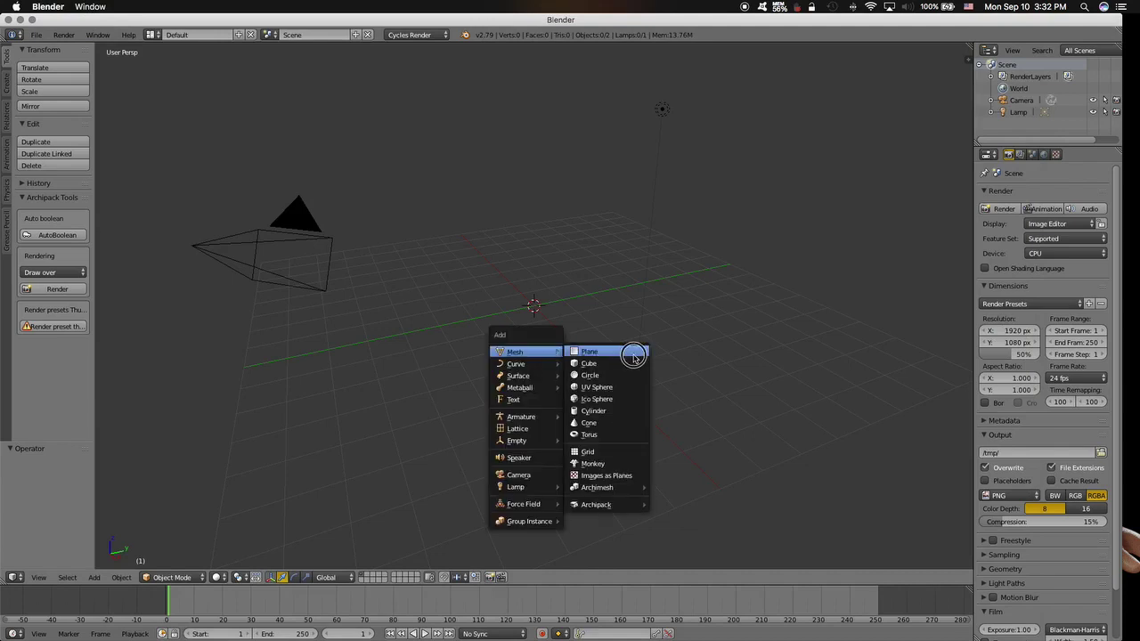
left_click(632, 354)
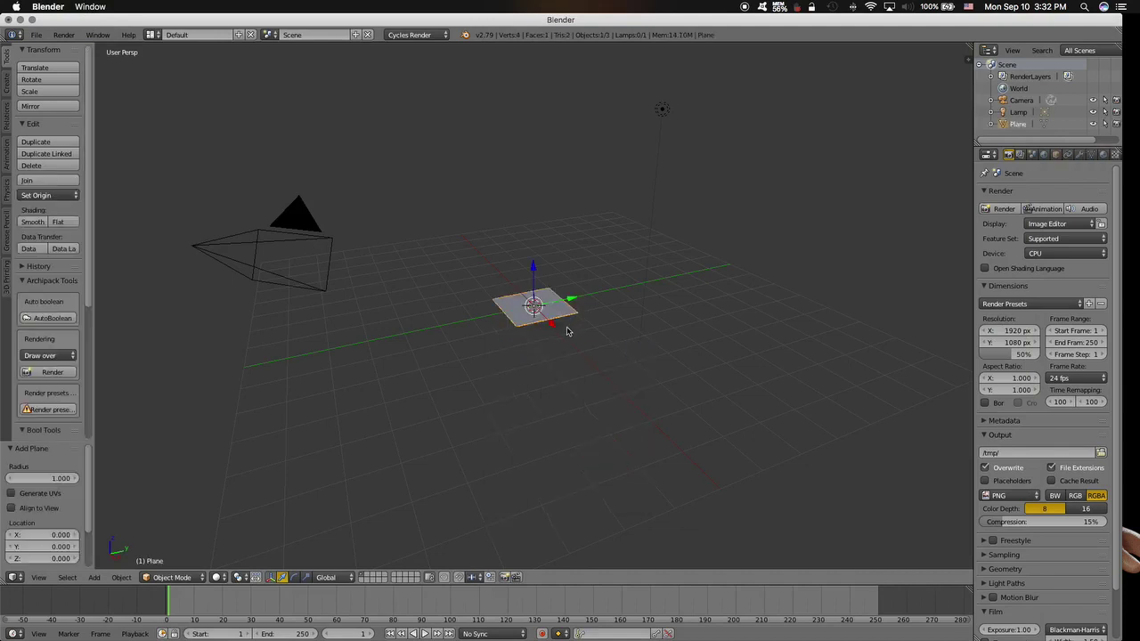
key("s")
left_click(657, 327)
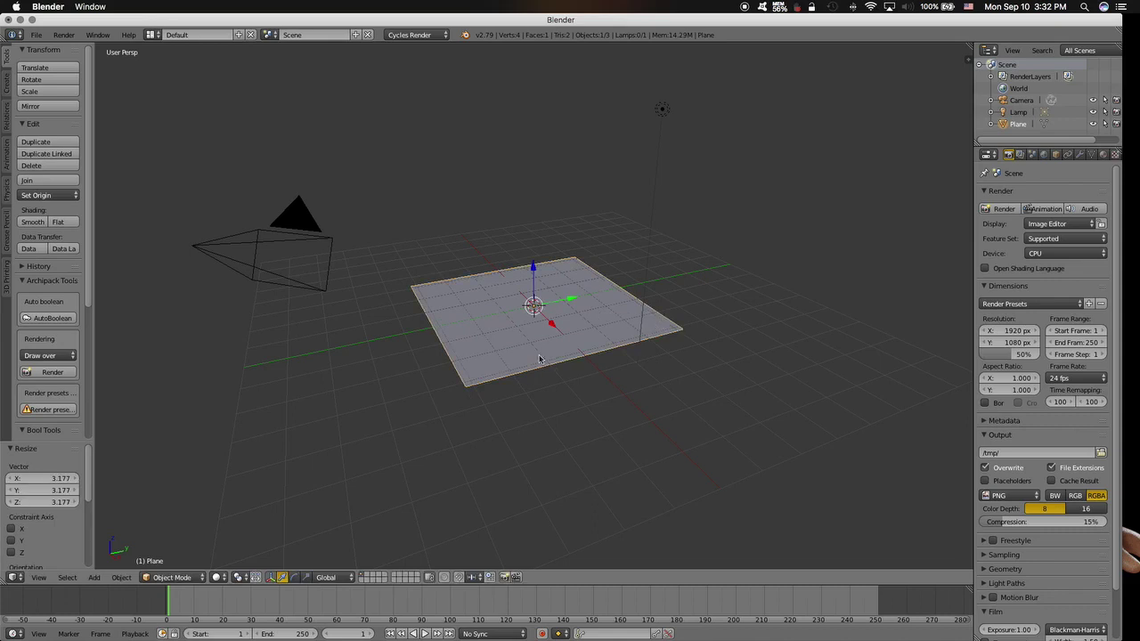
mouse_move(539, 359)
middle_mouse_down()
mouse_move(529, 391)
mouse_move(439, 389)
middle_mouse_up()
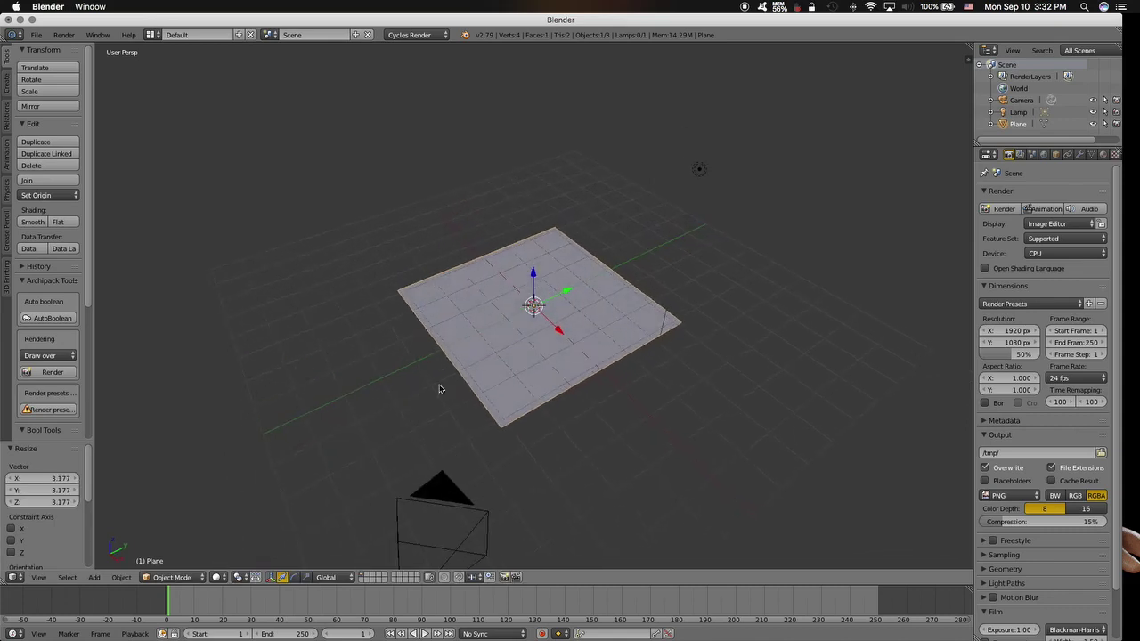
- Subdivide the plane twice in Edit Mode into a denser grid
left_click(185, 579)
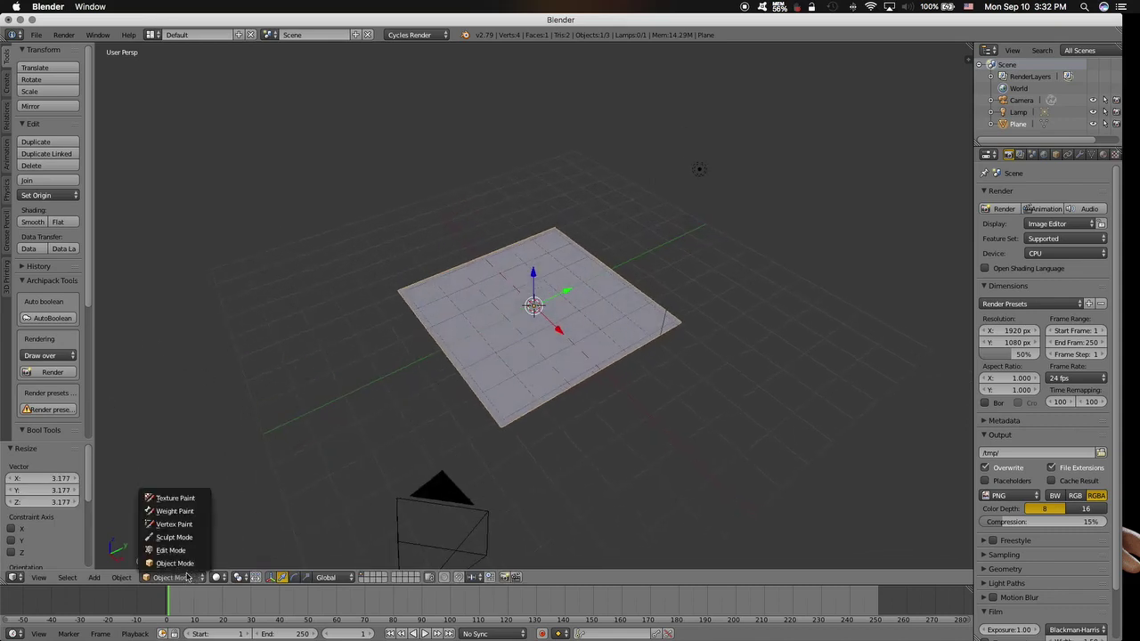
left_click(186, 549)
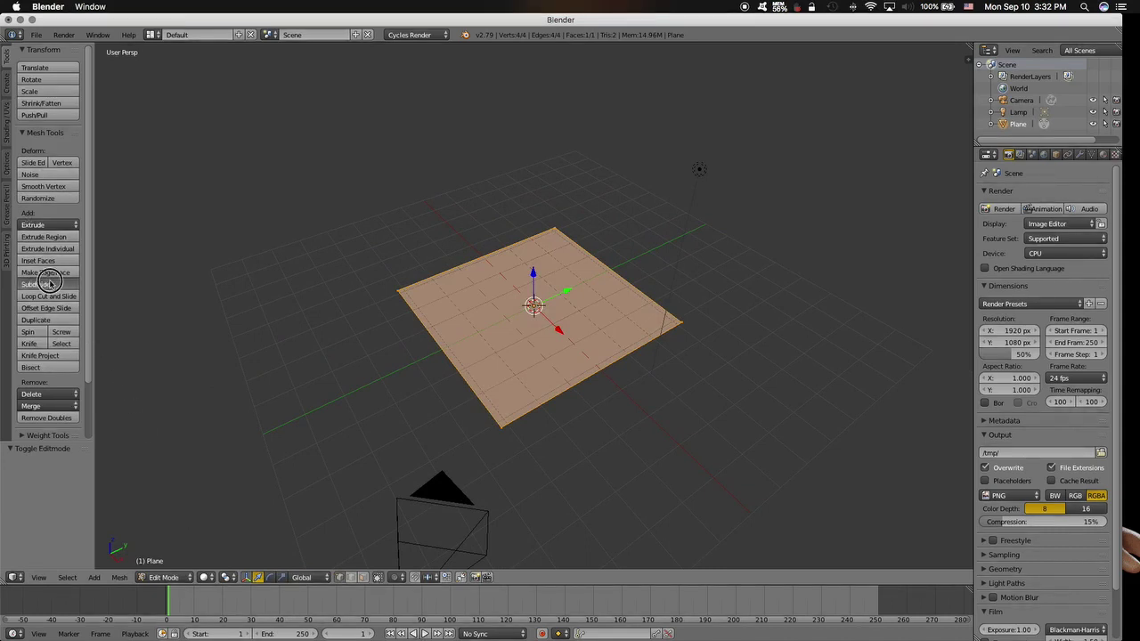
left_click(50, 284)
left_click(51, 284)
left_click(51, 284)
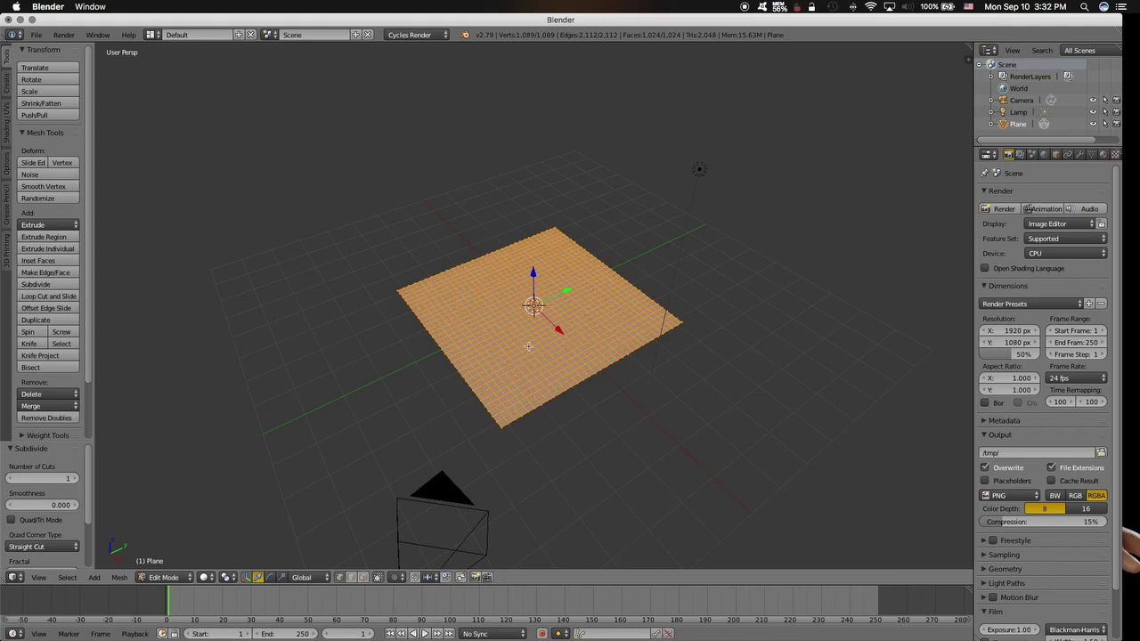
- Add a Subdivision Surface modifier to the plane with viewport level 2
left_click(1079, 156)
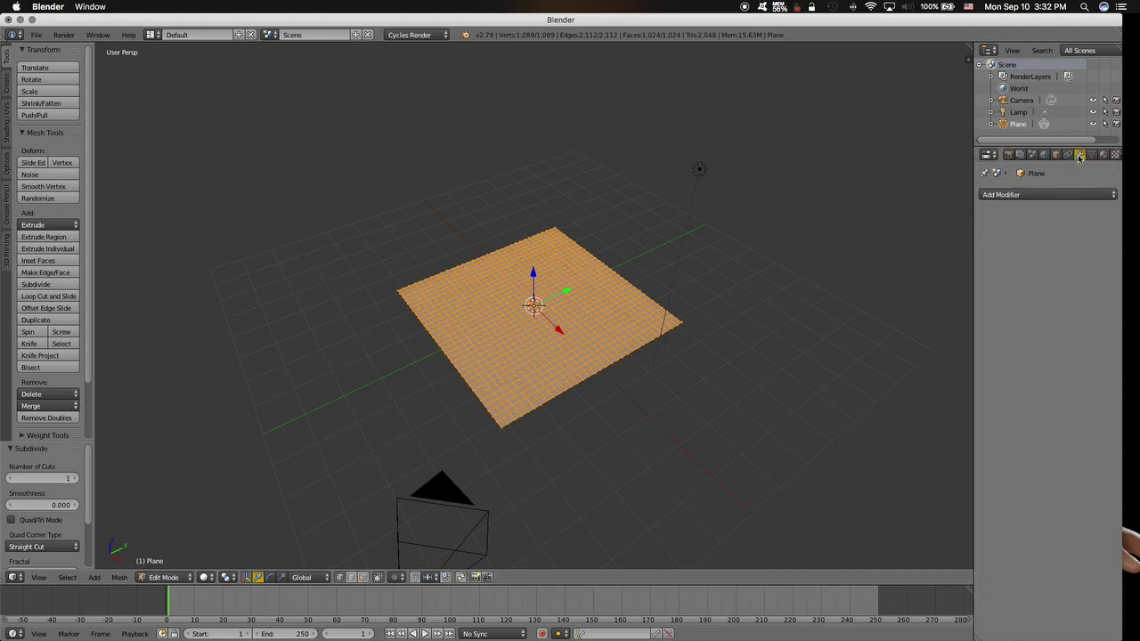
left_click(1061, 196)
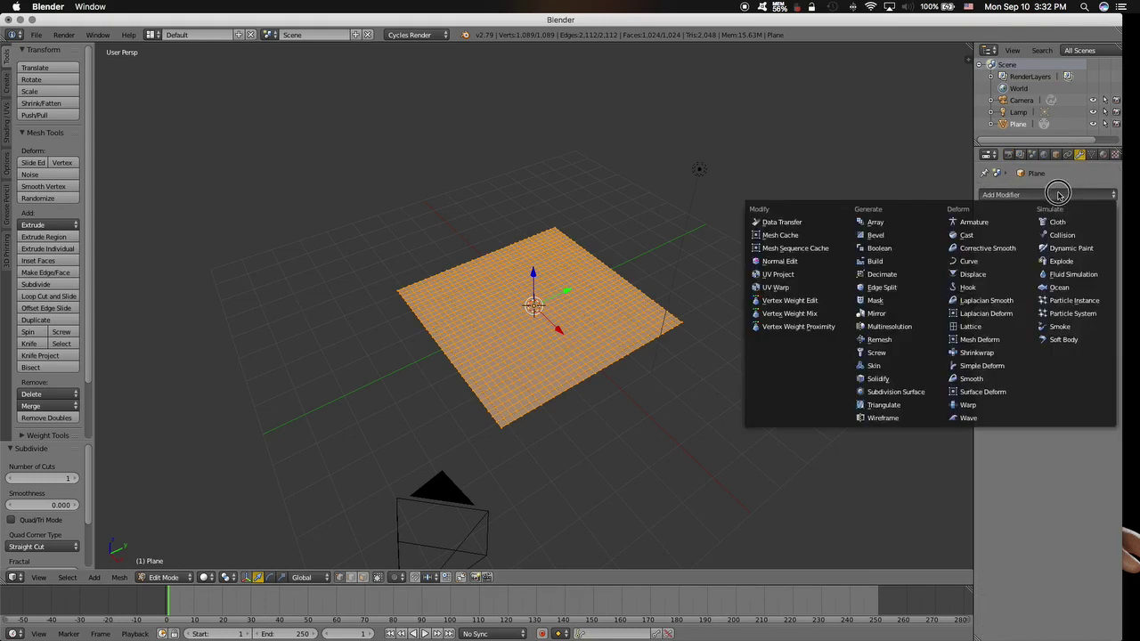
left_click(893, 394)
left_click(1040, 273)
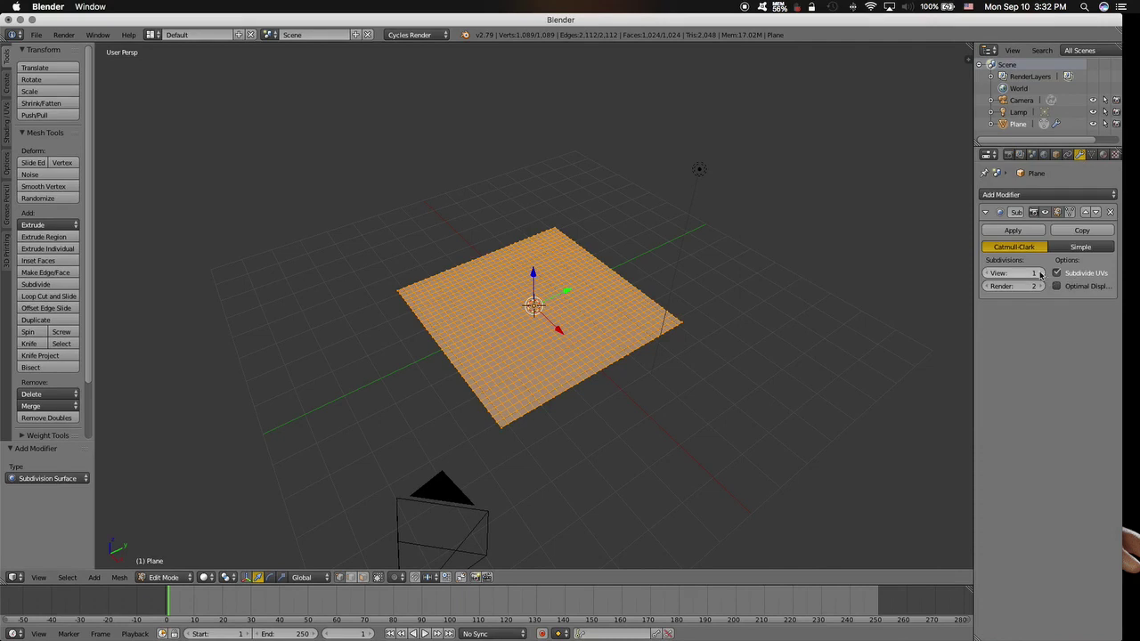
left_click(696, 372)
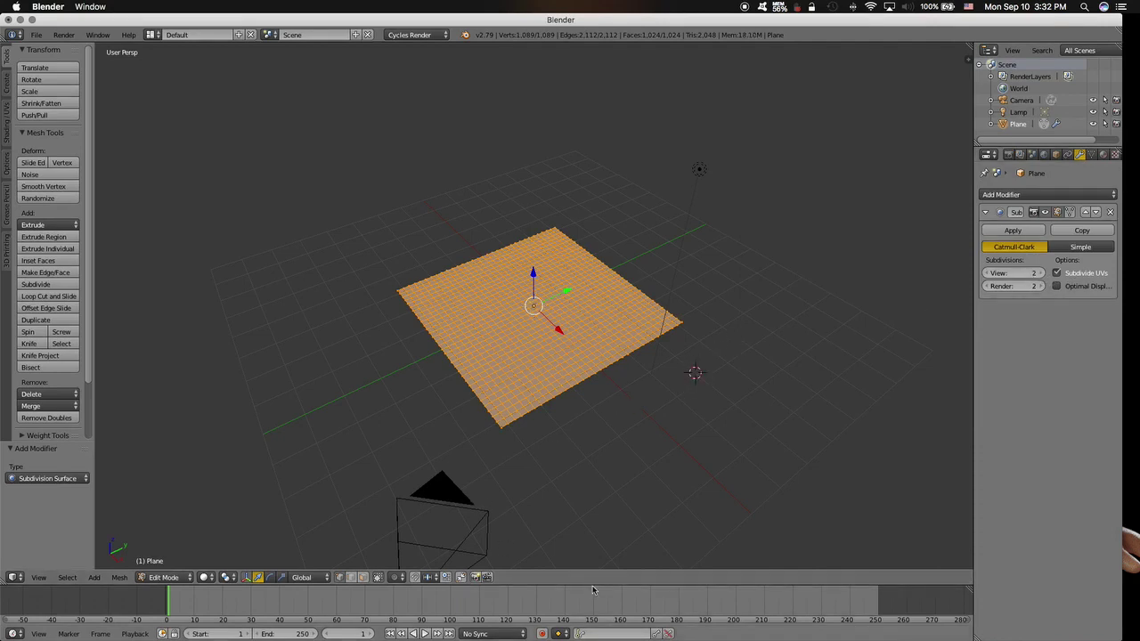
left_click_drag(593, 586, 598, 495)
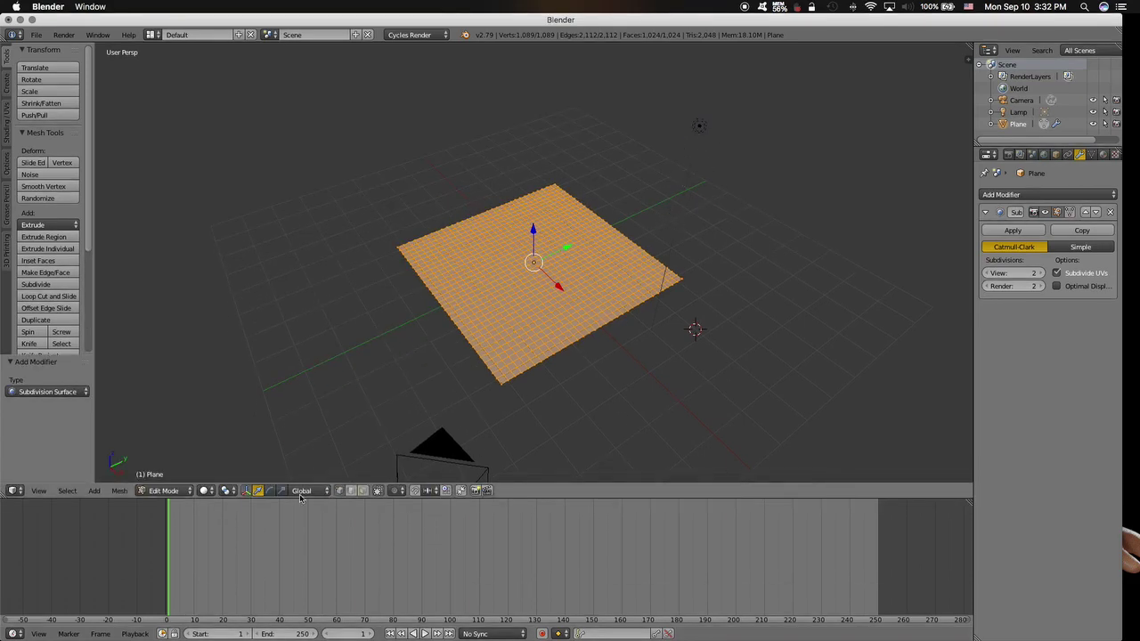
- Back in Object Mode with the lamp selected, set Filmic Log Encoding Base view and Base Contrast look
left_click(166, 491)
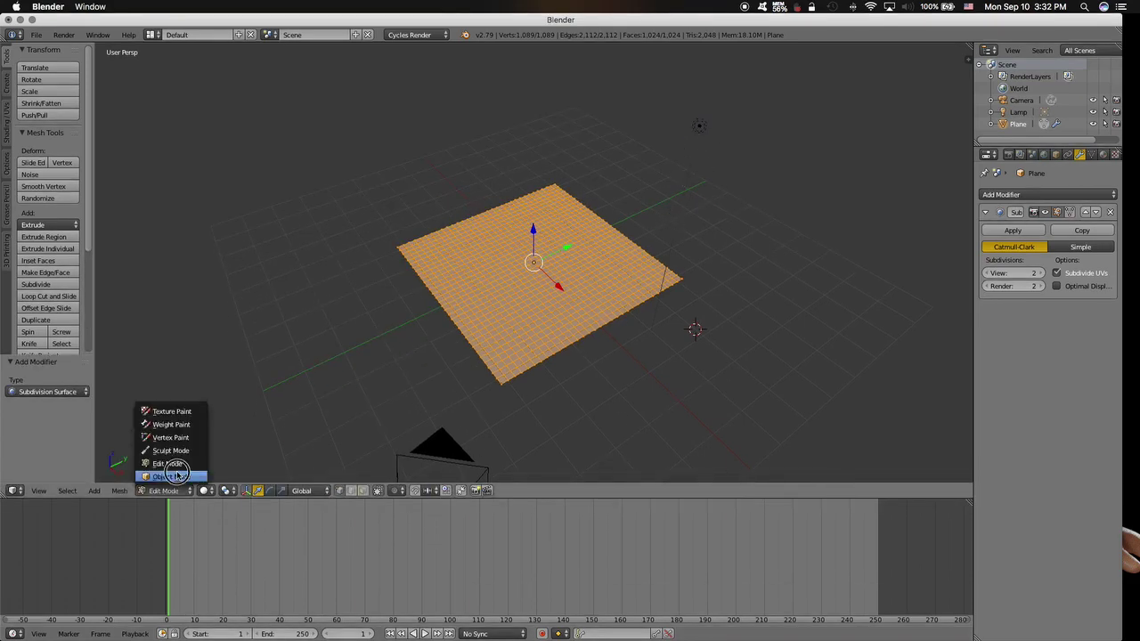
right_click(693, 133)
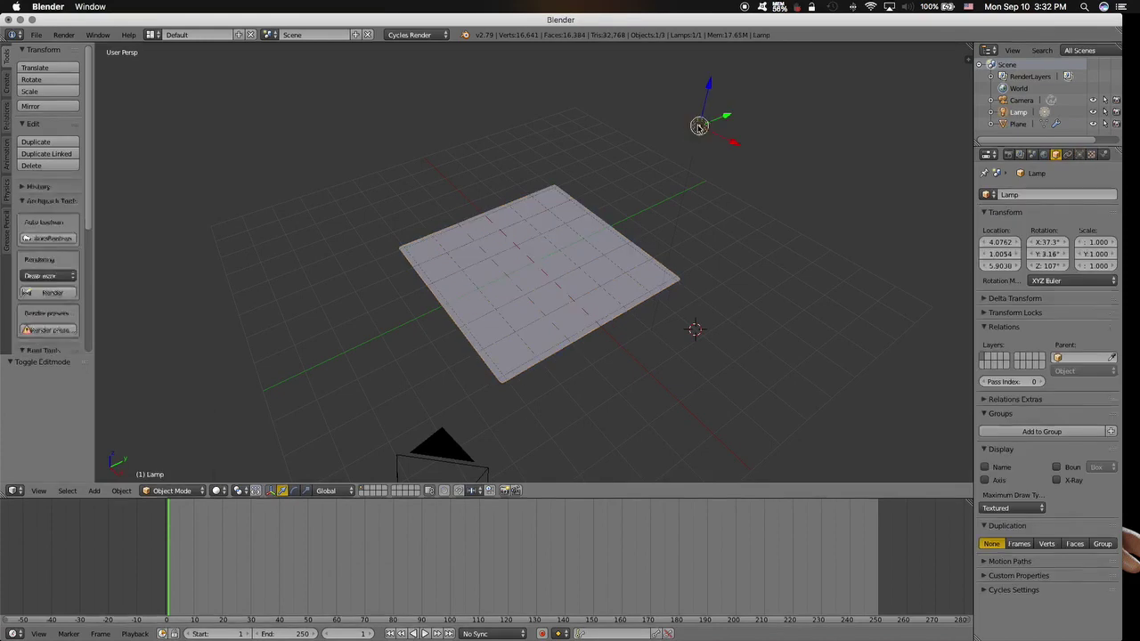
left_click(1032, 155)
scroll(1082, 403, "down", 1)
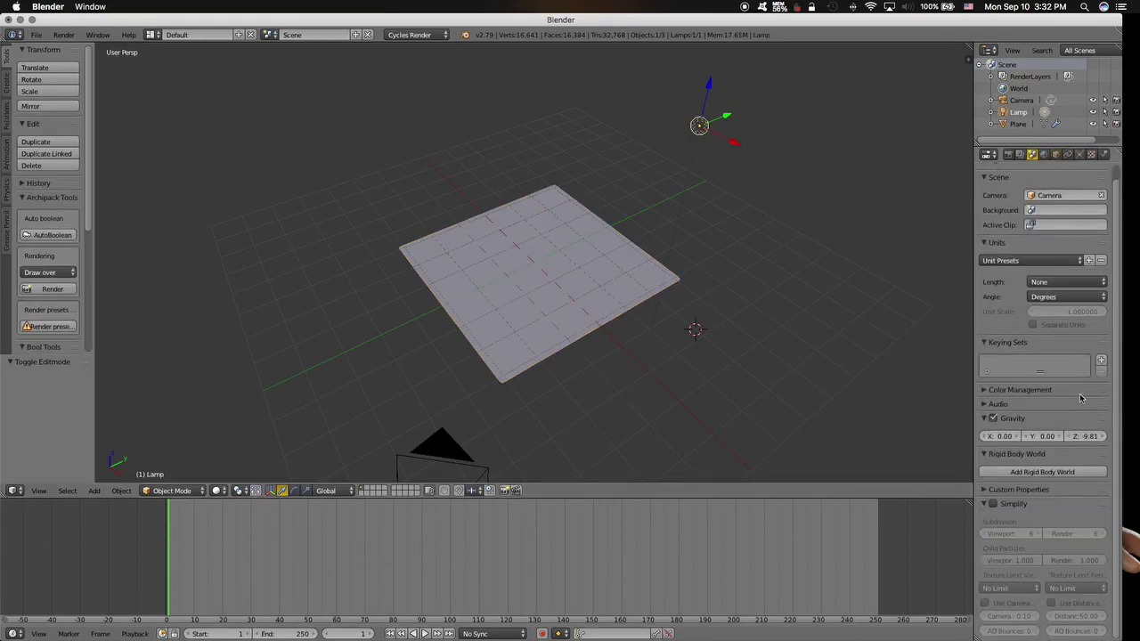
scroll(1078, 396, "up", 1)
scroll(1064, 385, "down", 1)
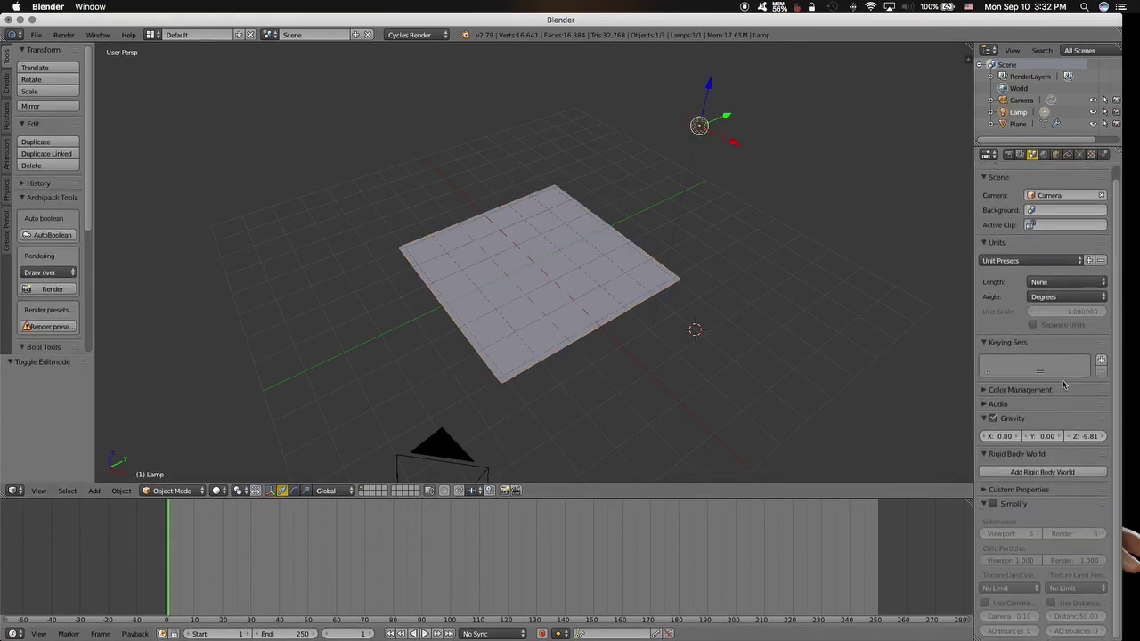
left_click(984, 392)
scroll(1068, 365, "down", 3)
left_click(1085, 335)
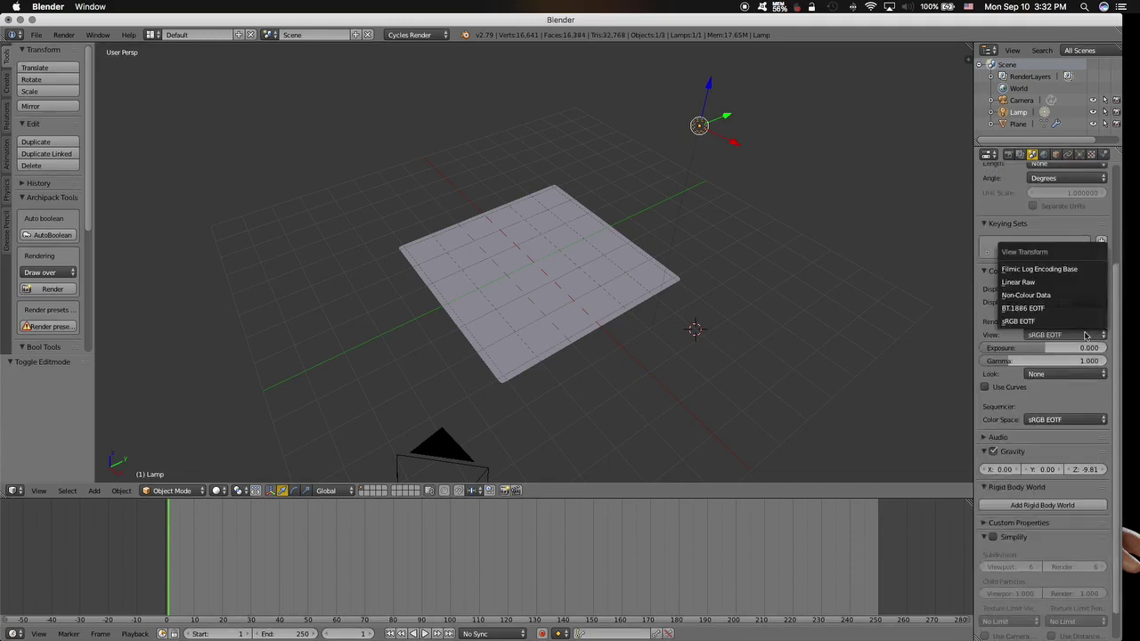
left_click(1028, 272)
left_click(1069, 372)
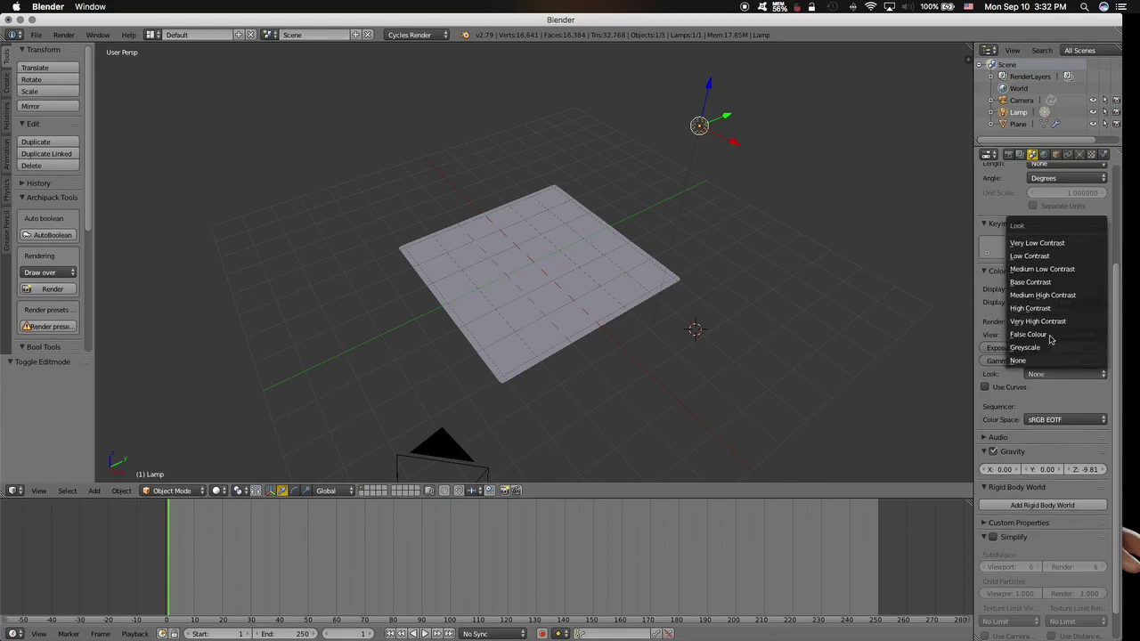
left_click(1046, 283)
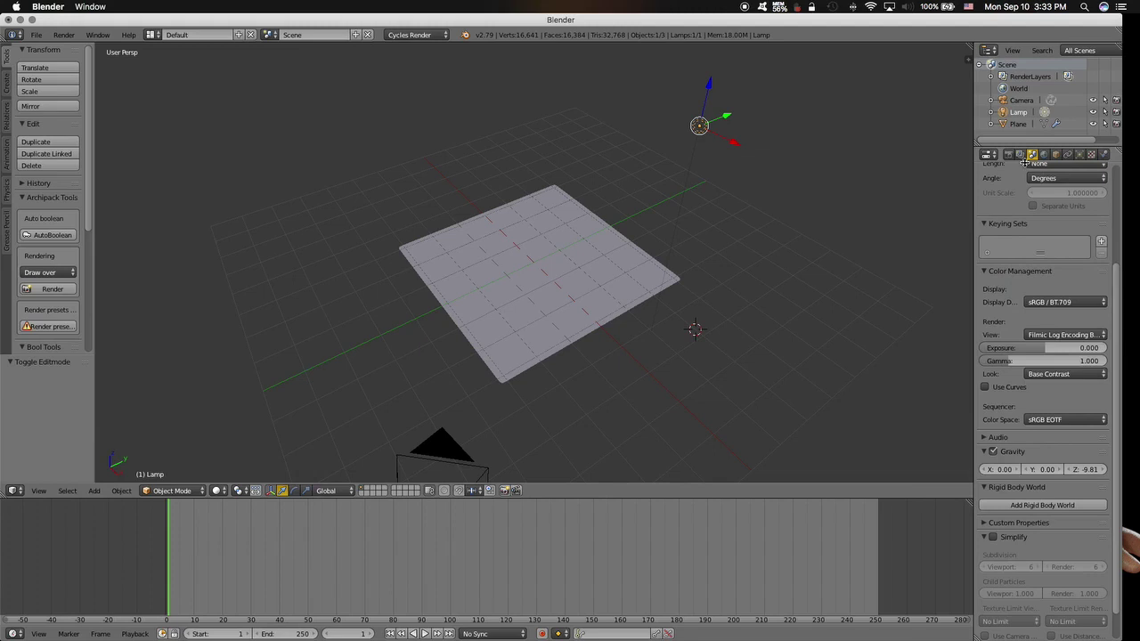
- Enable nodes for the lamp and set its strength to 1
left_click(1080, 155)
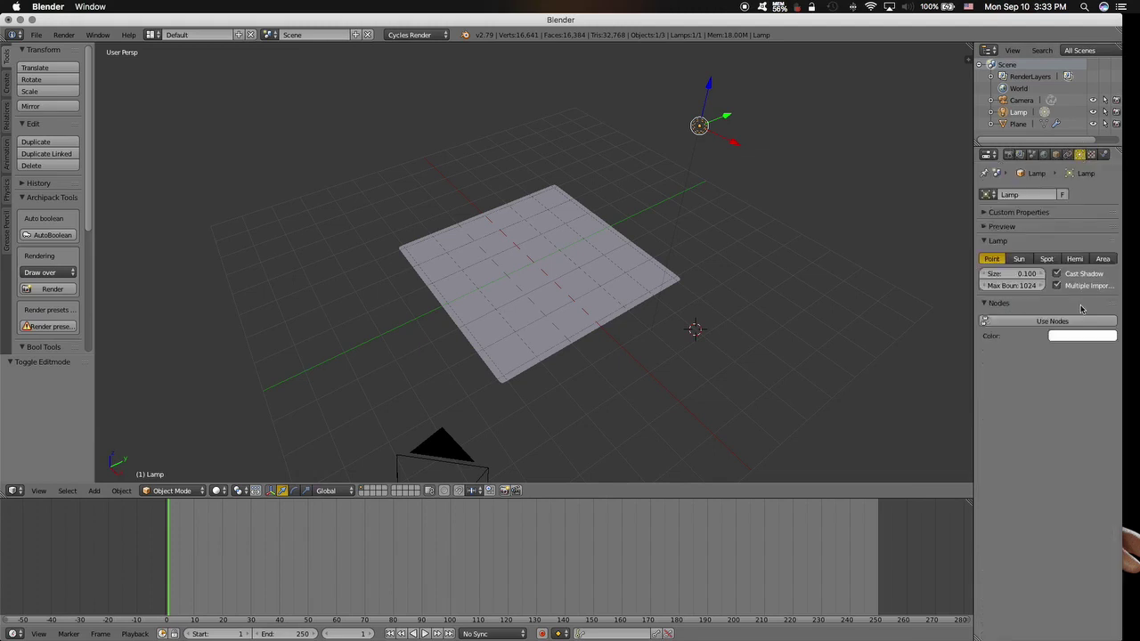
left_click(1077, 321)
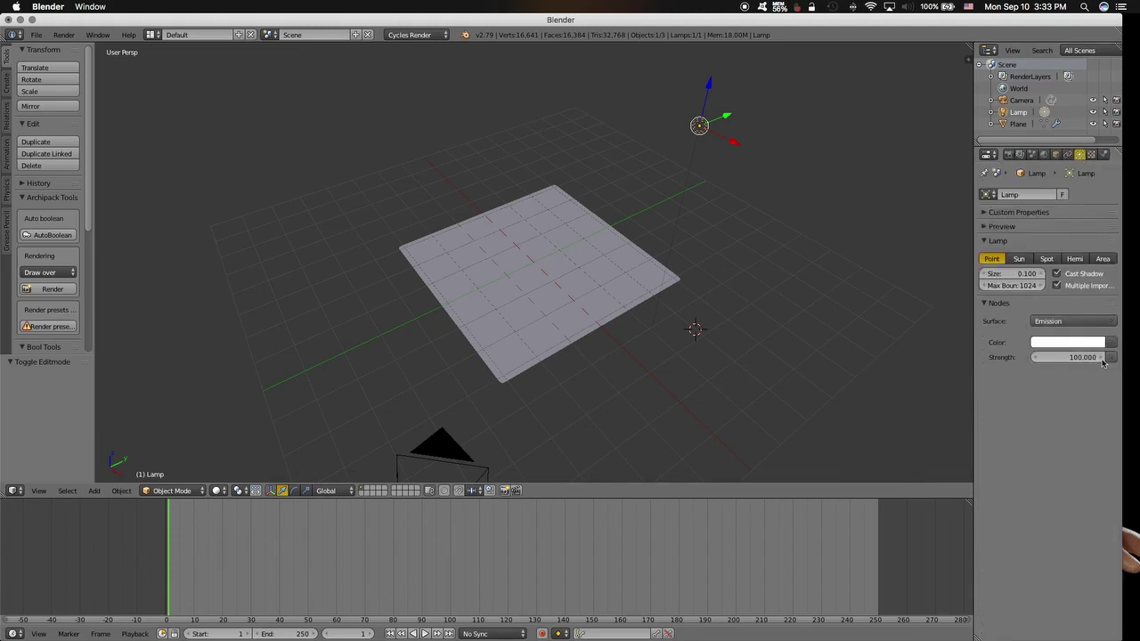
left_click(1095, 357)
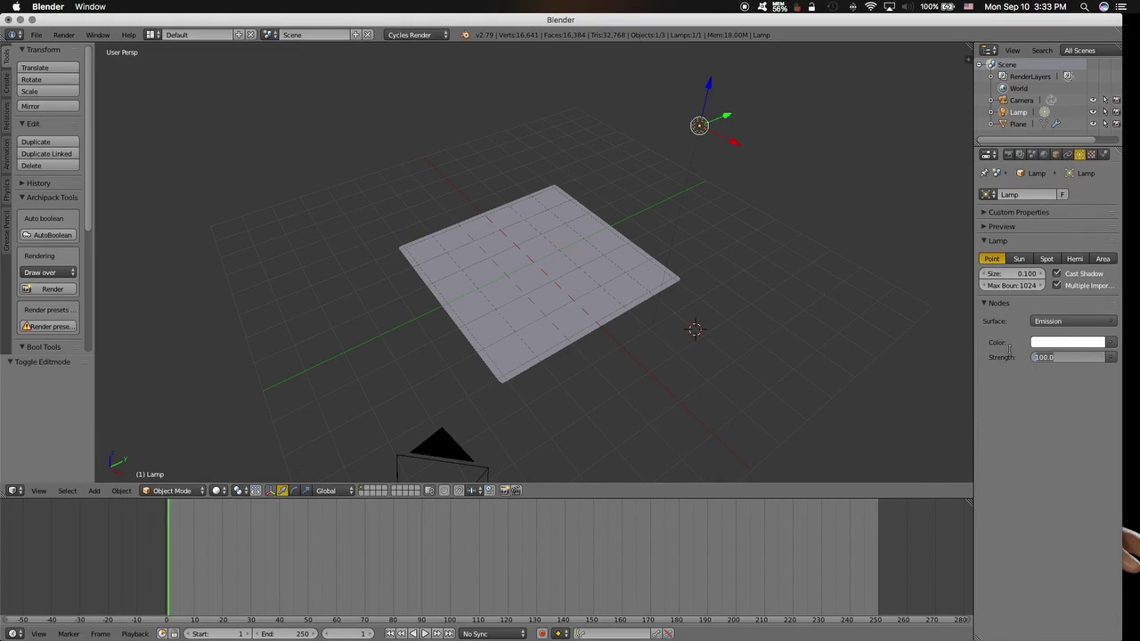
type("1")
key("Return")
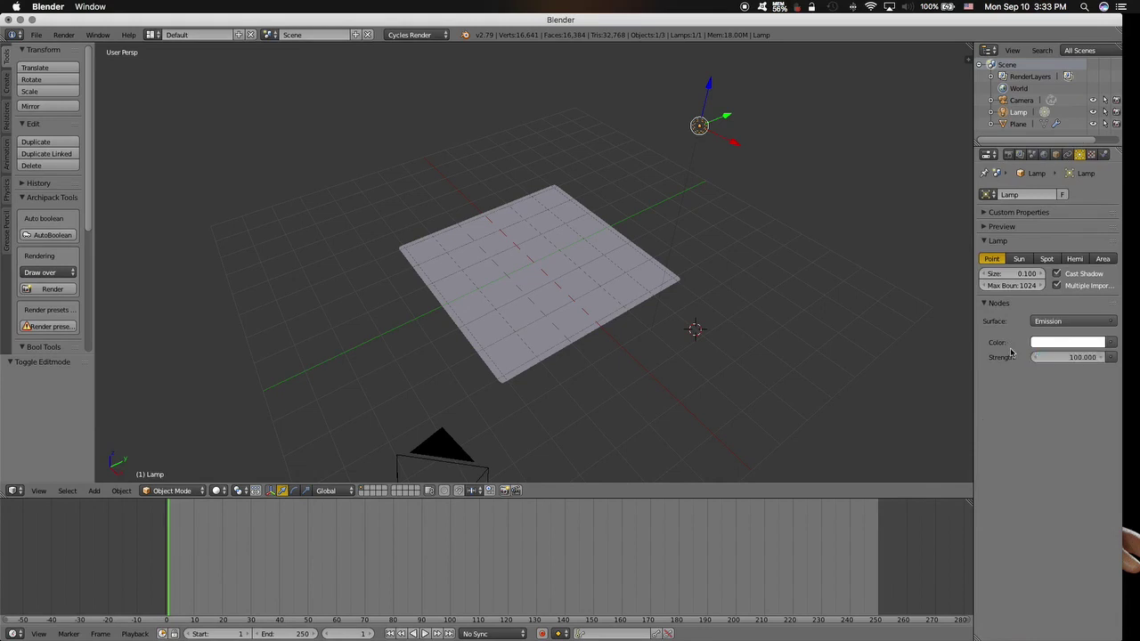
left_click(1055, 357)
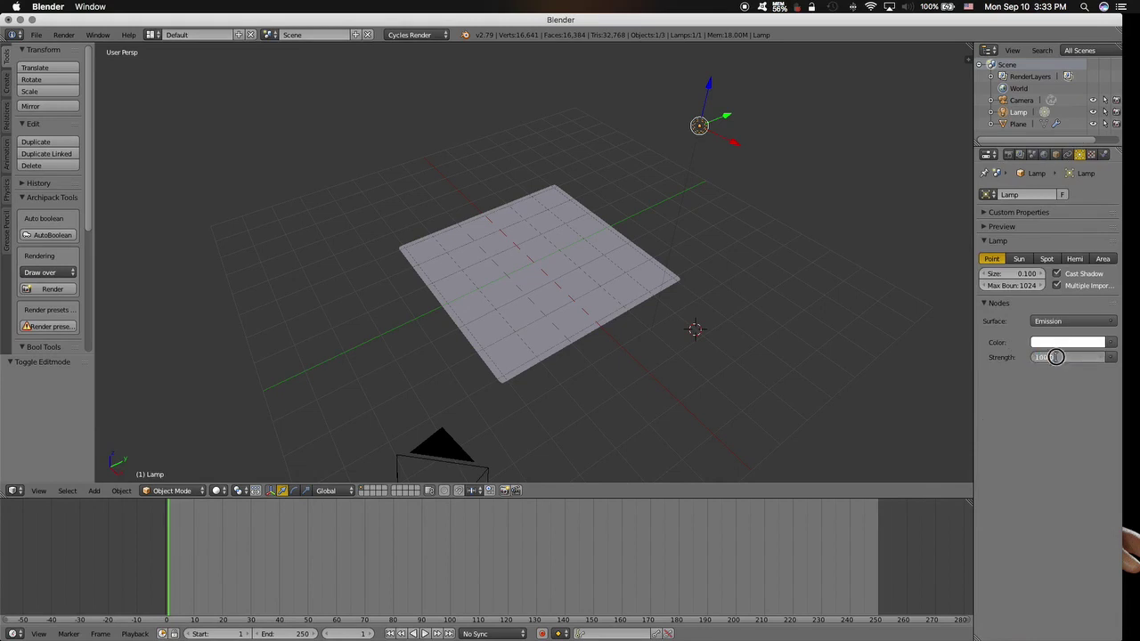
type("1")
key("Return")
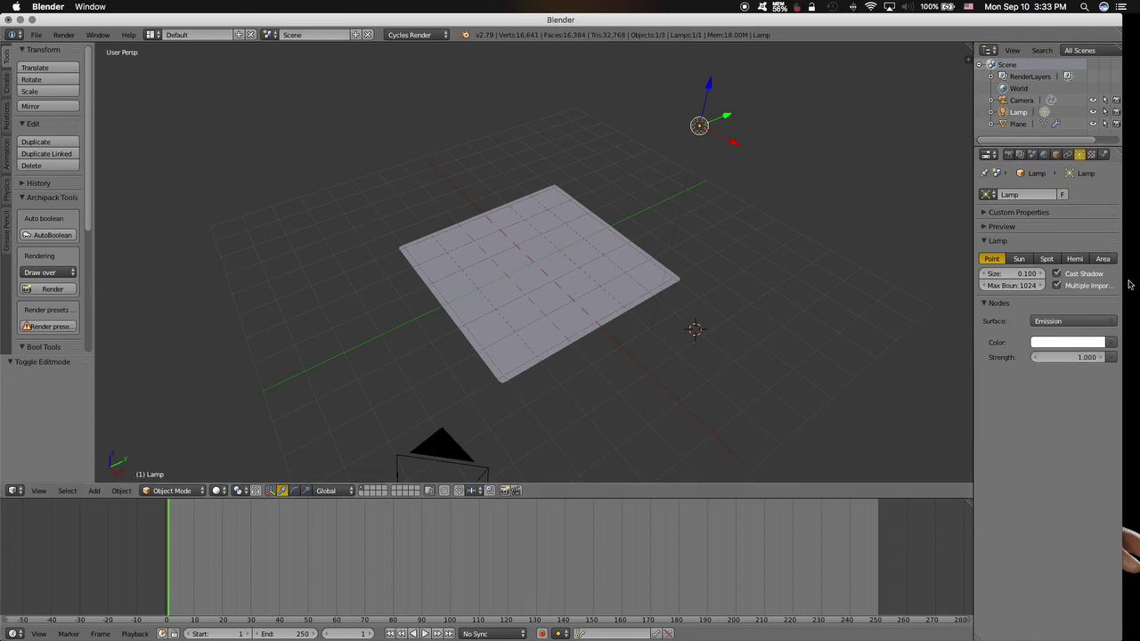
- Make the lamp a Sun lamp, move it along X, and select the plane
left_click(1021, 259)
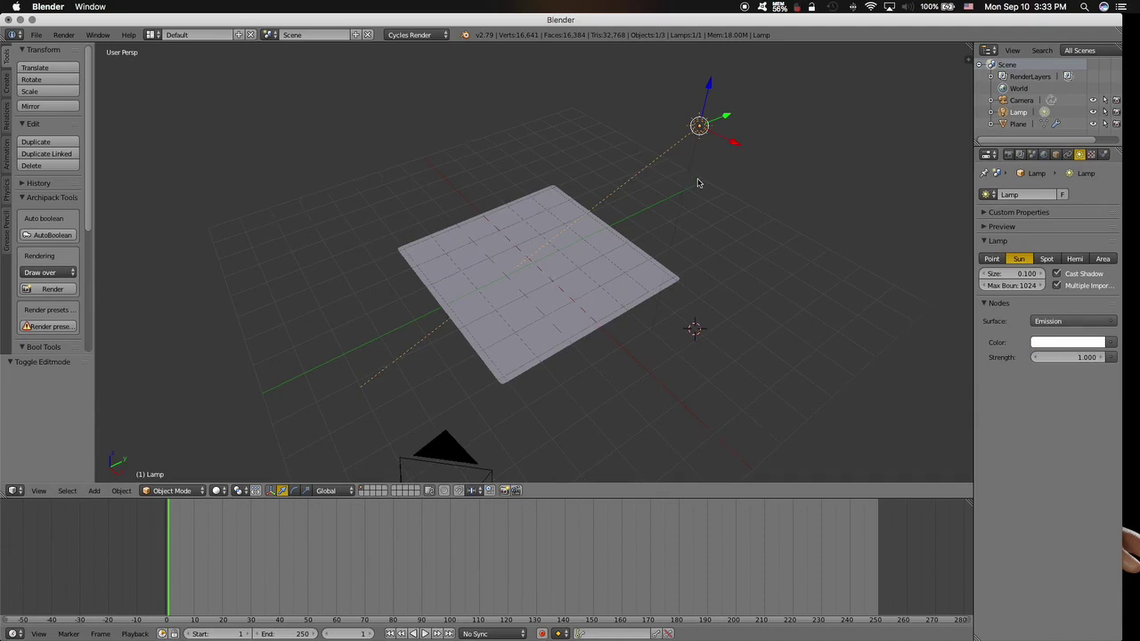
middle_click_drag(697, 178, 715, 159)
left_click_drag(708, 129, 786, 133)
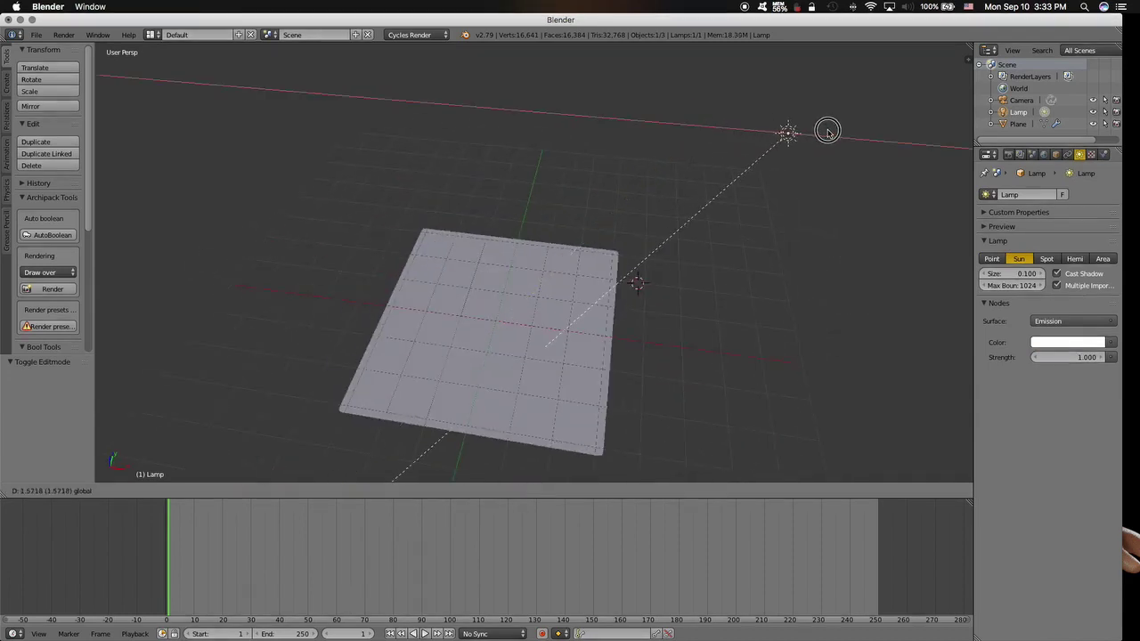
middle_click_drag(667, 279, 627, 260)
right_click(552, 226)
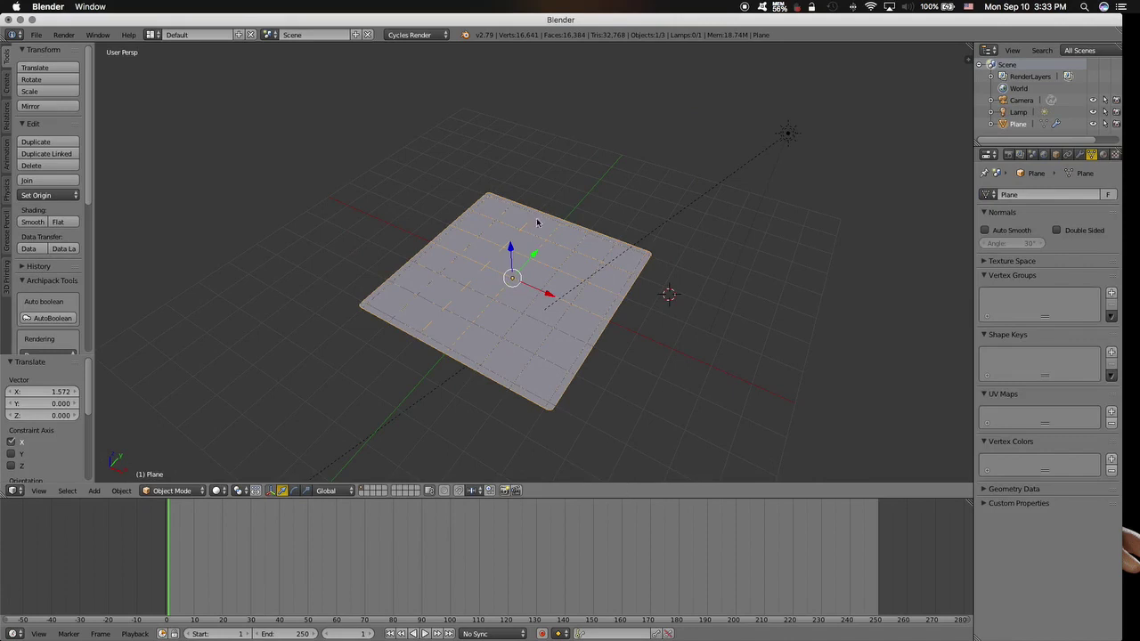
- Enlarge the lower timeline area and turn it into the Node Editor
left_click_drag(686, 500, 684, 389)
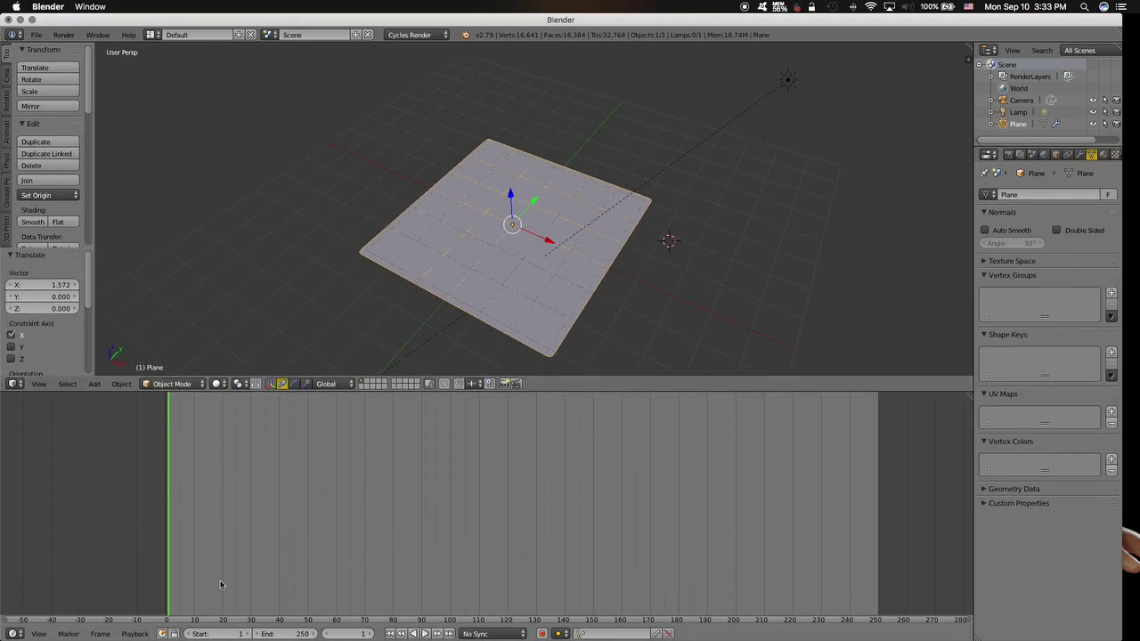
left_click(13, 634)
left_click(56, 501)
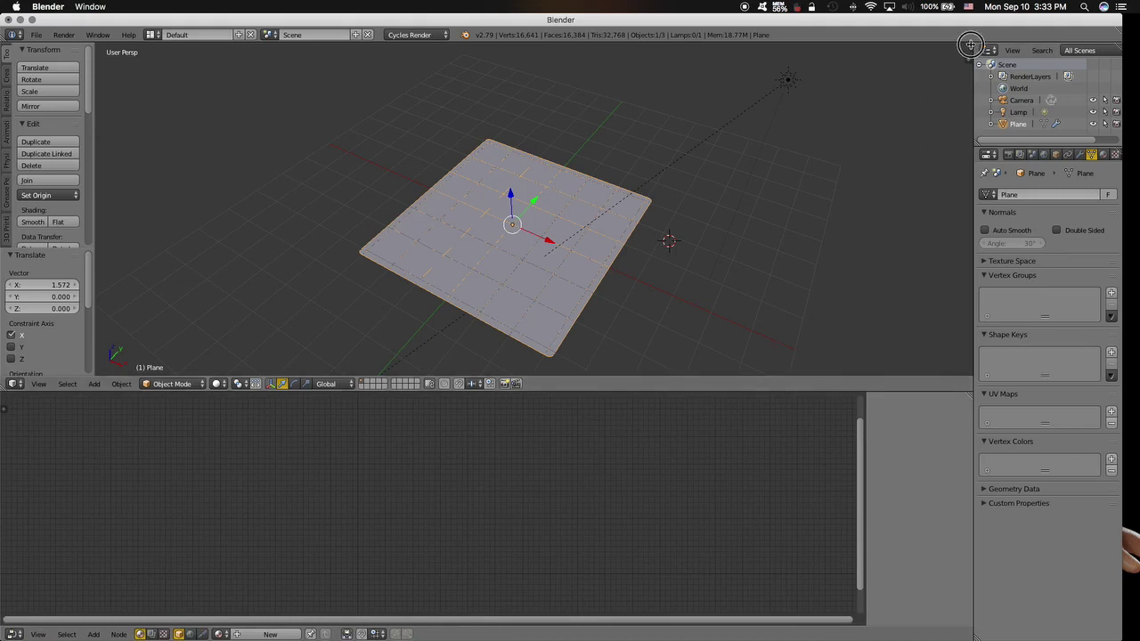
- Split the 3D view and make the right half a UV/Image Editor
left_click_drag(968, 59, 623, 82)
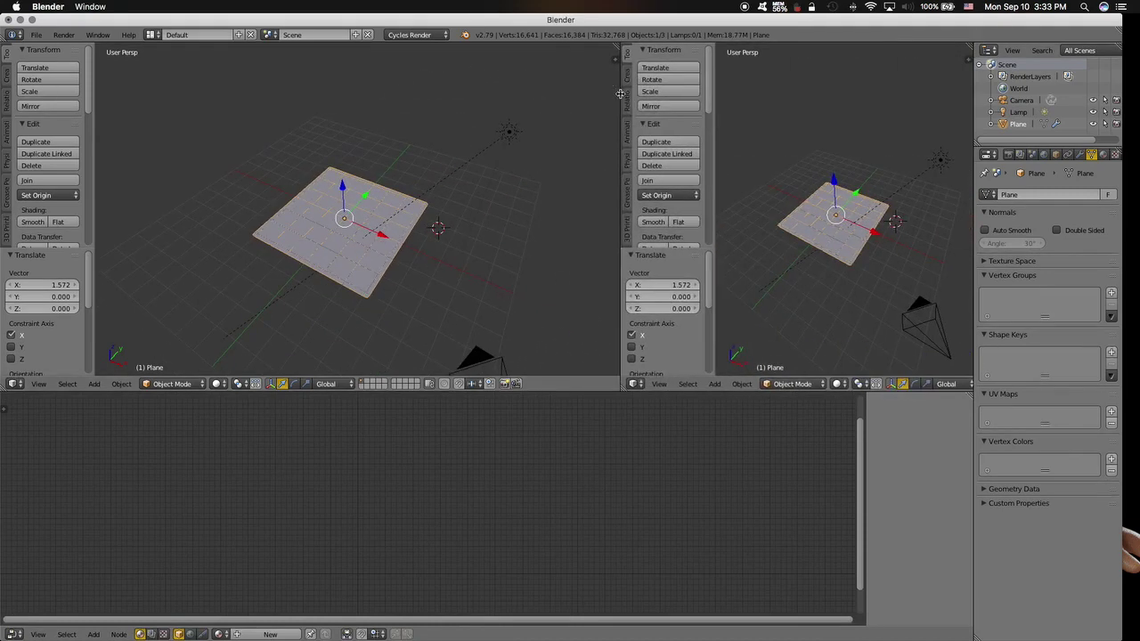
left_click(634, 384)
left_click(697, 291)
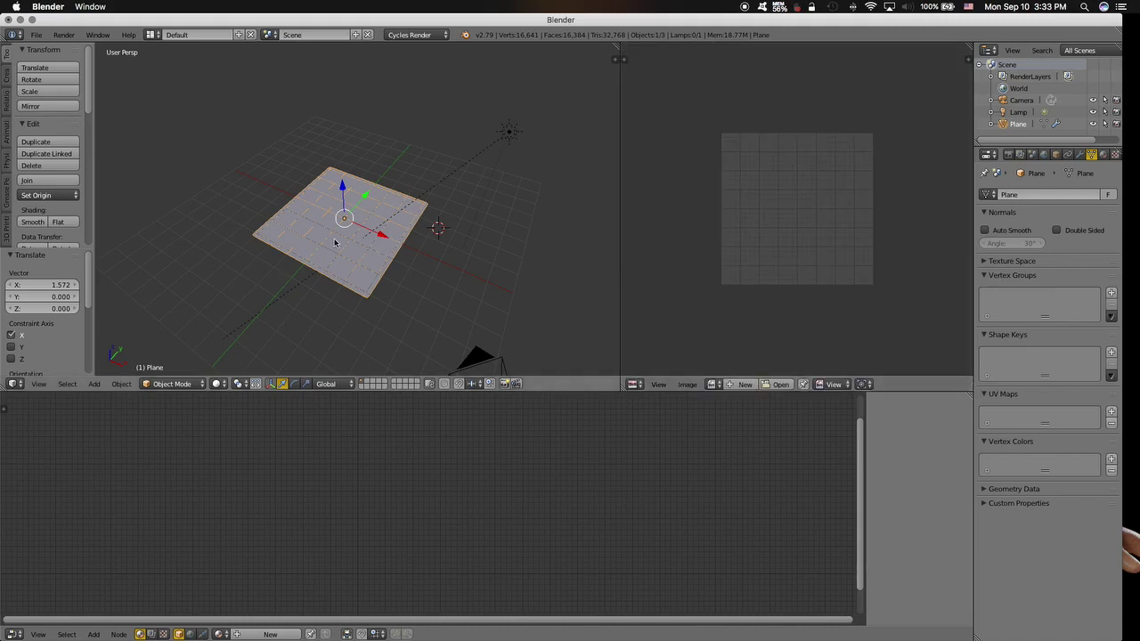
key("u")
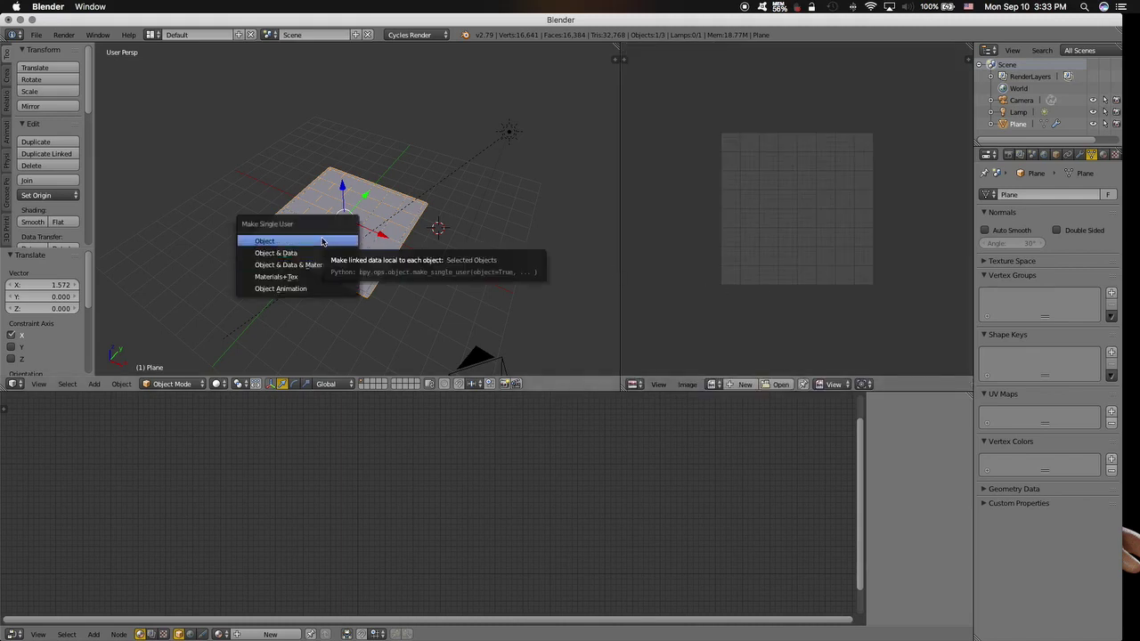
left_click(409, 171)
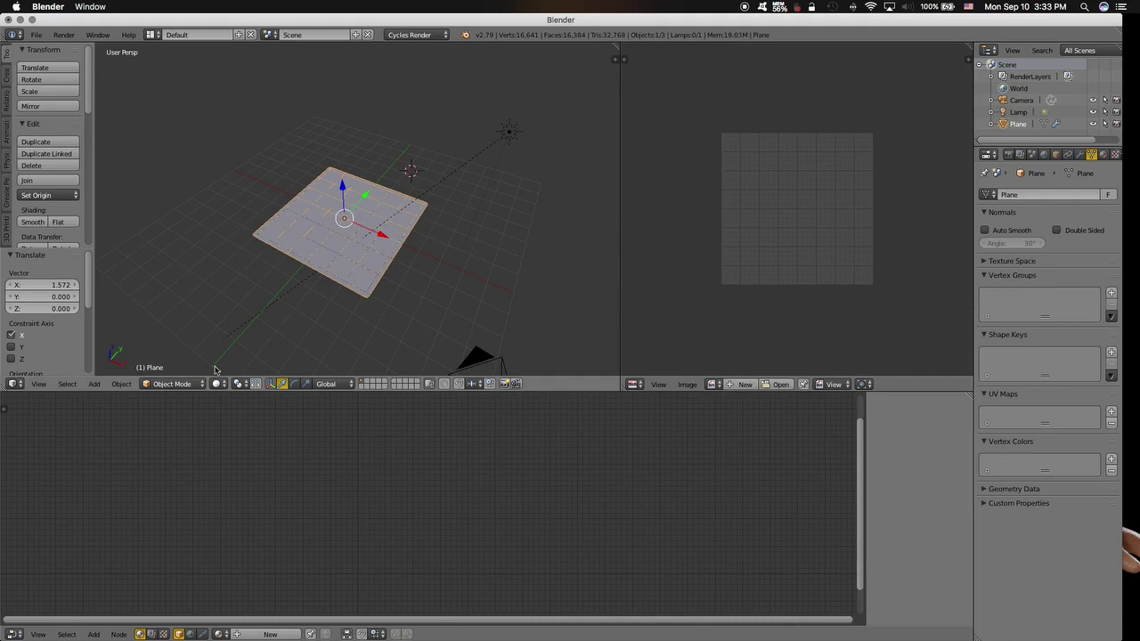
left_click(191, 384)
- Put the plane in Edit Mode and unwrap it with U > Unwrap, creating a UVMap
left_click(199, 356)
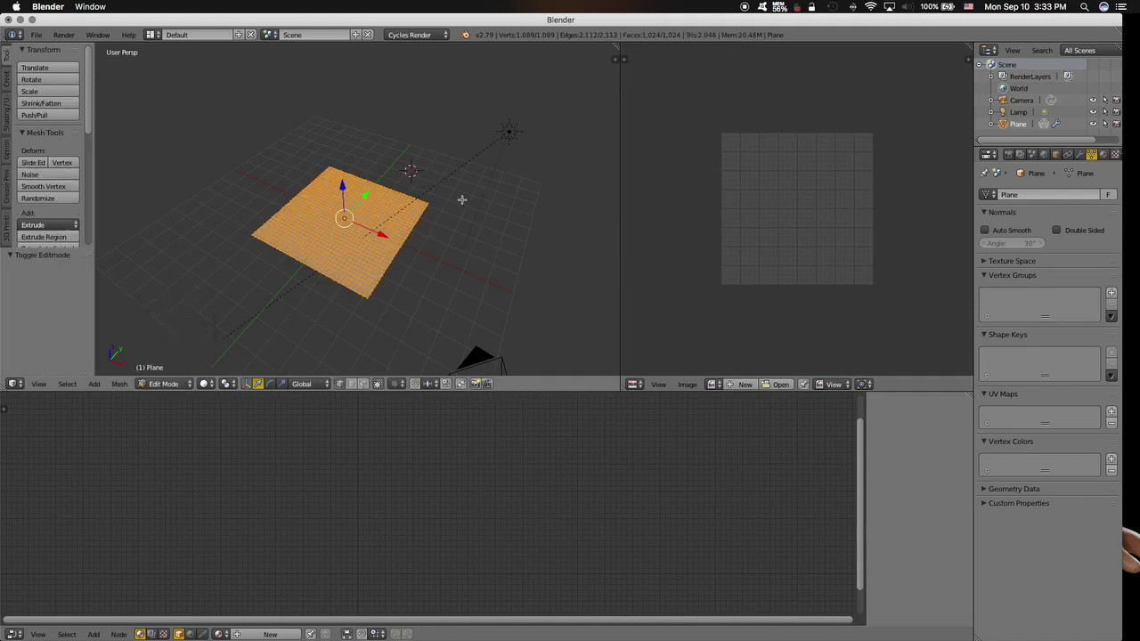
key("u")
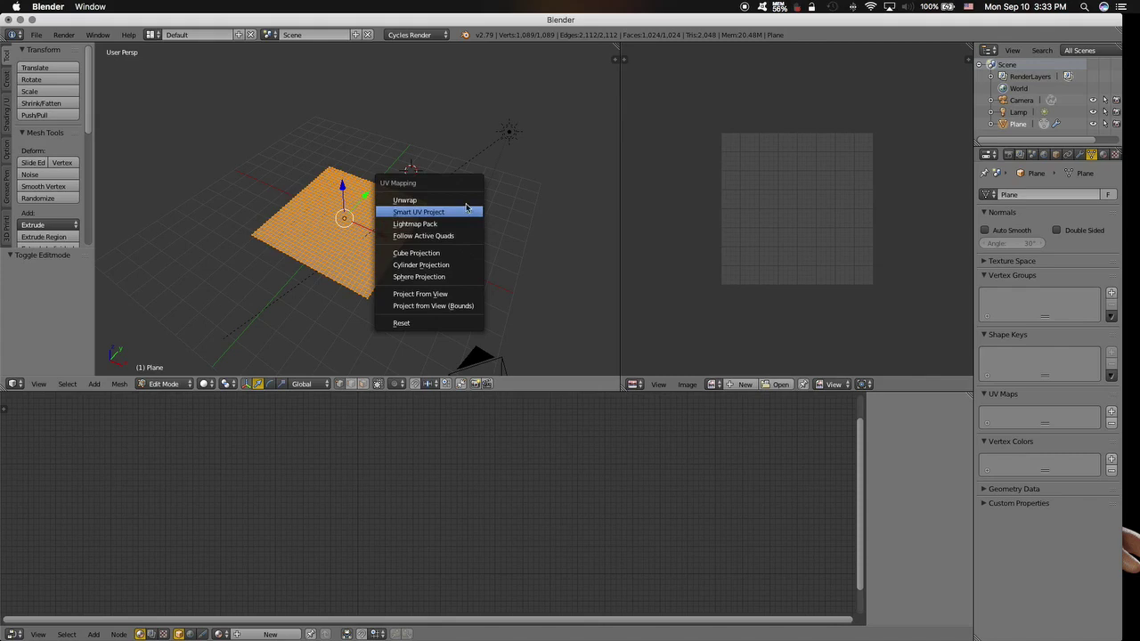
left_click(447, 199)
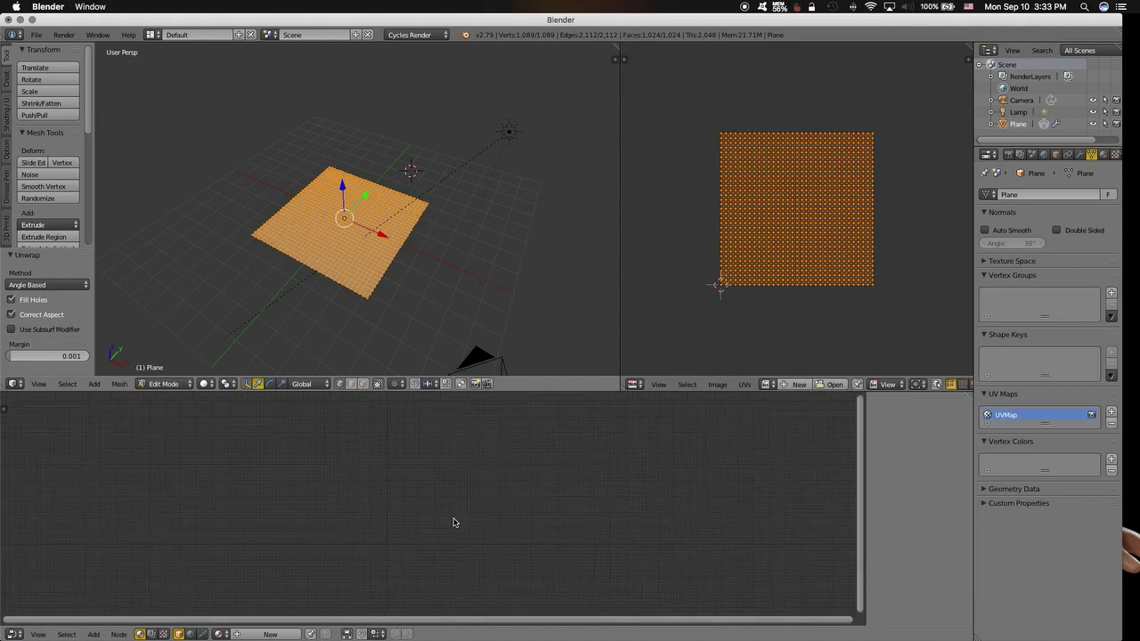
scroll(453, 522, "up", 3)
scroll(450, 526, "up", 1)
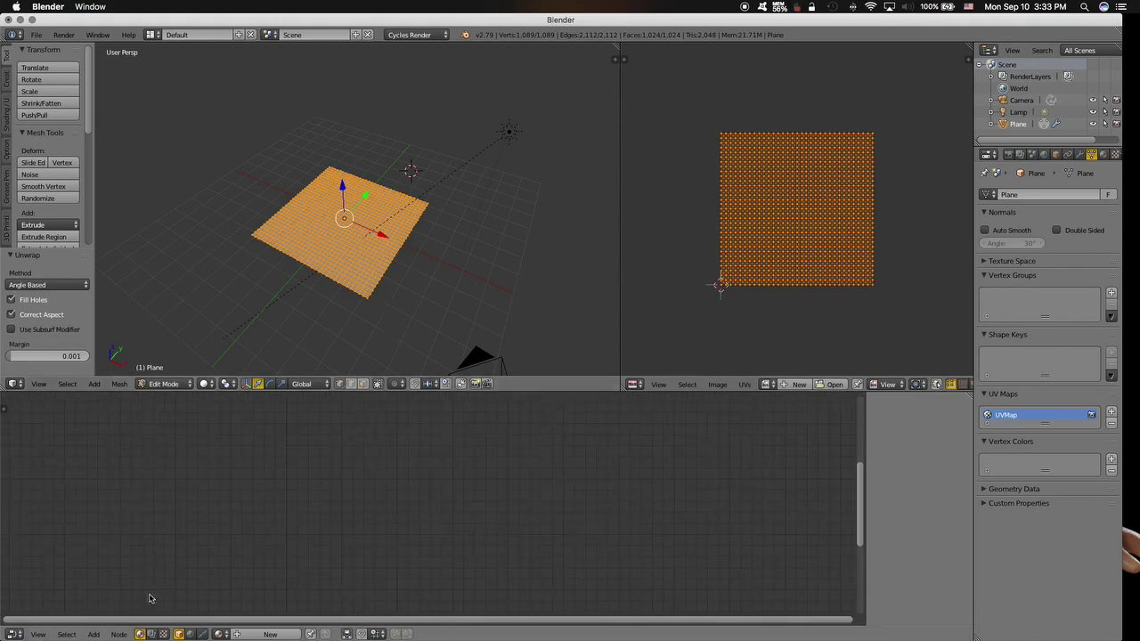
scroll(815, 262, "down", 5)
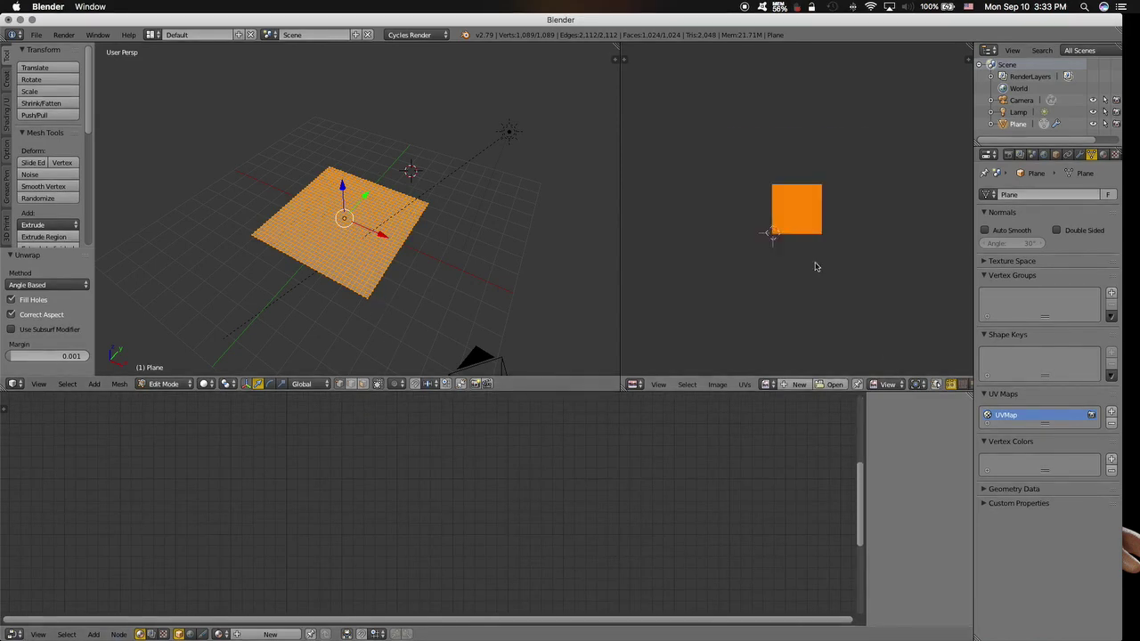
scroll(814, 263, "up", 5)
scroll(812, 260, "up", 1)
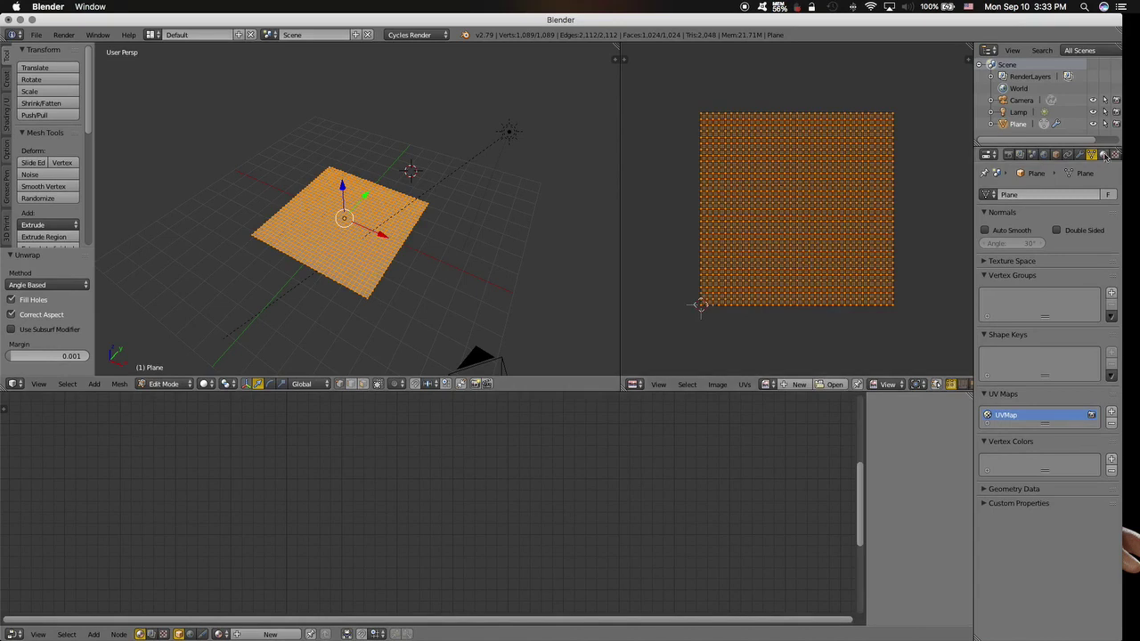
- Create a new material and spread the Diffuse BSDF and Material Output nodes apart
left_click(1103, 154)
left_click(1038, 249)
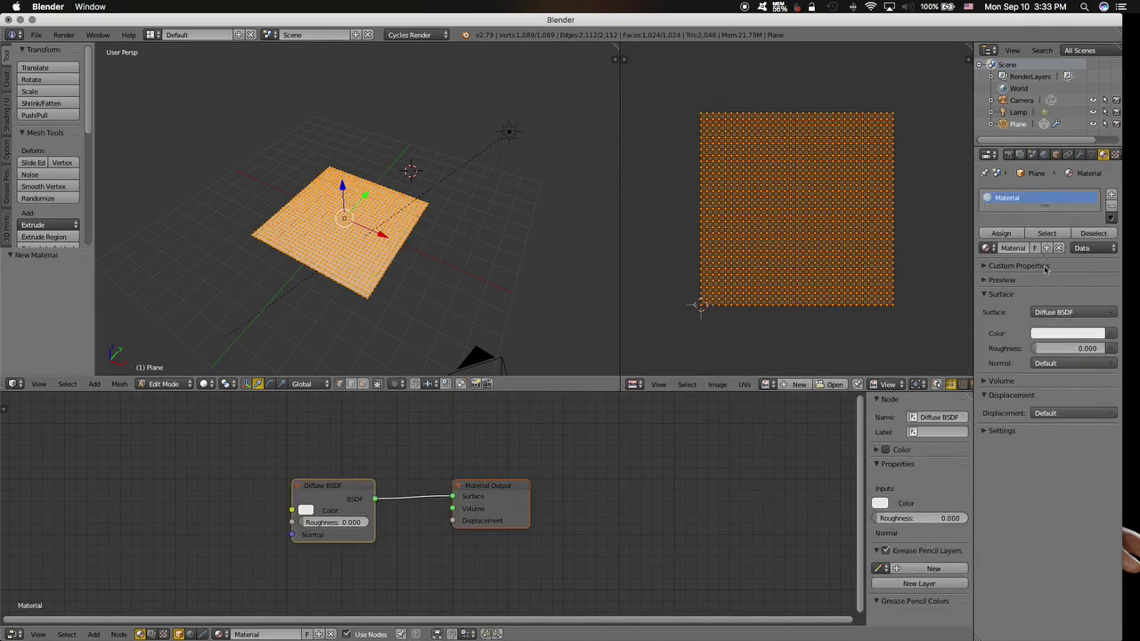
left_click_drag(325, 485, 166, 461)
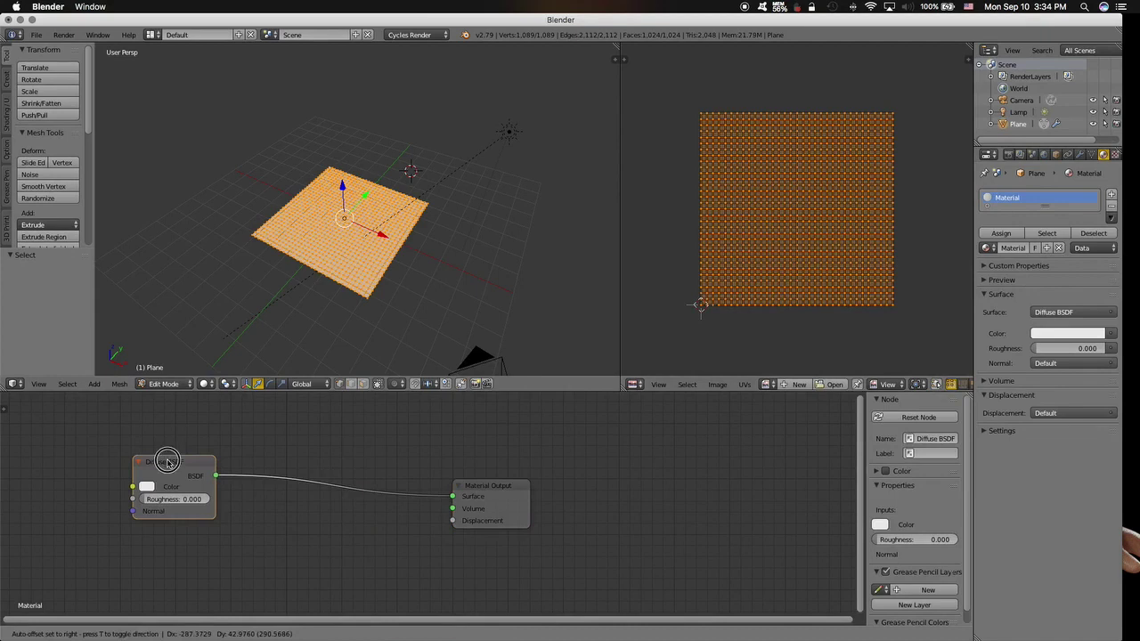
left_click(524, 487)
left_click_drag(524, 487, 660, 471)
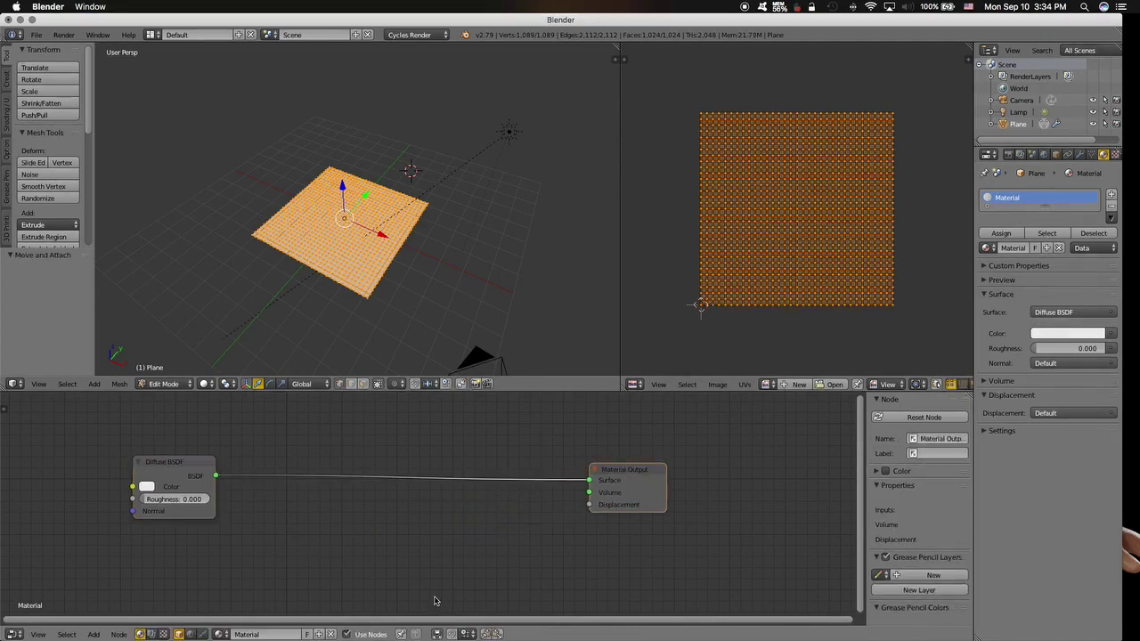
- Insert a Principled BSDF node into the Diffuse-to-Output link
left_click(96, 634)
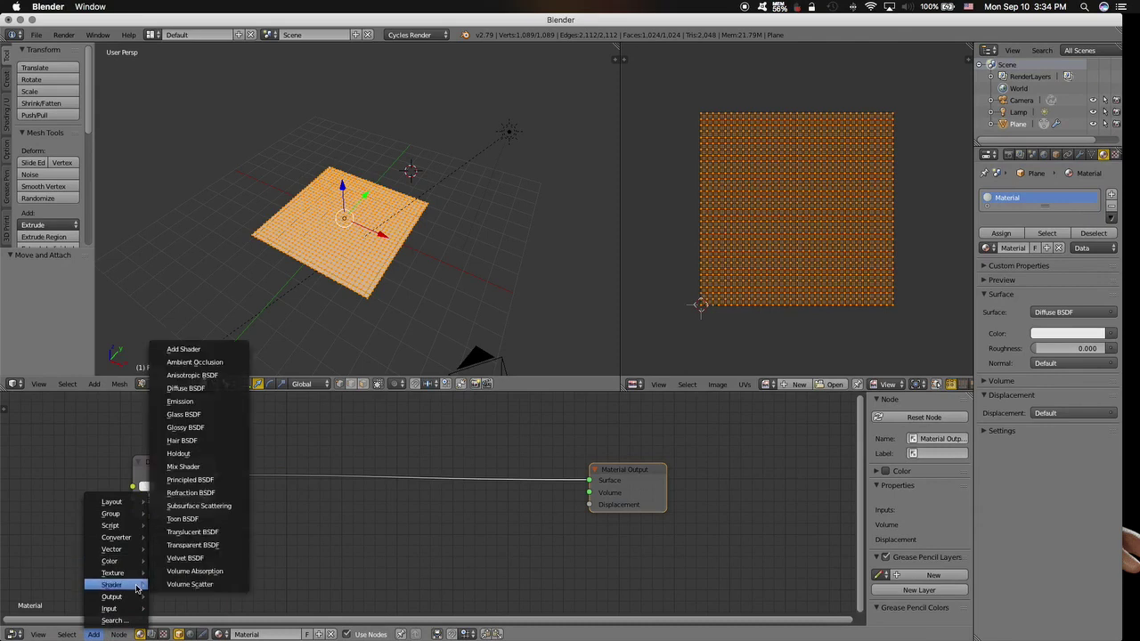
mouse_move(112, 584)
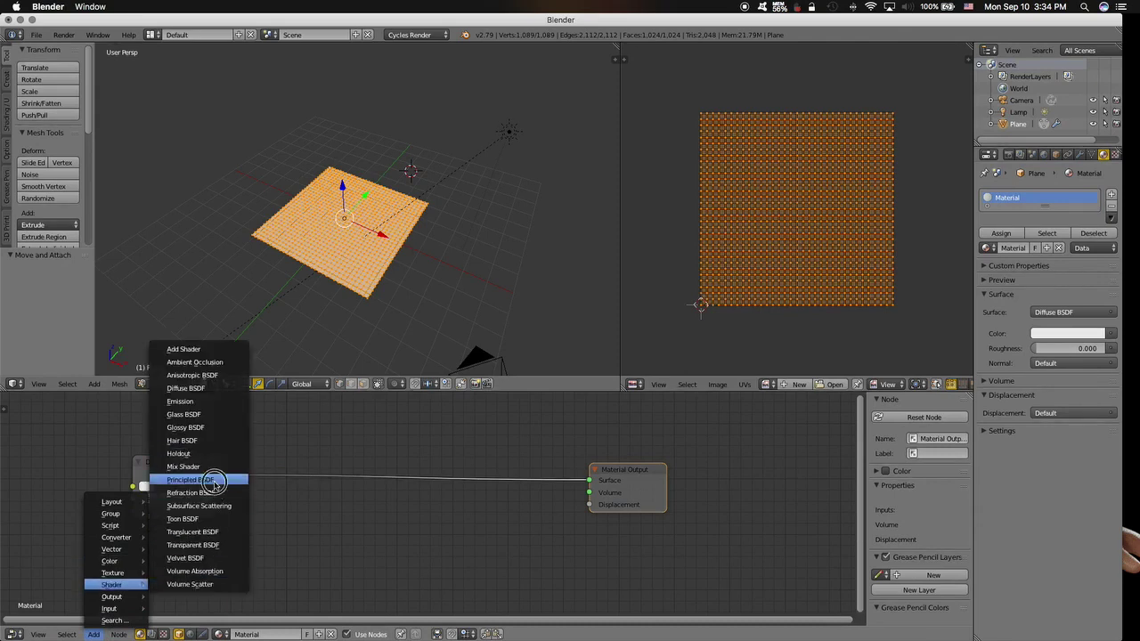
left_click(218, 480)
left_click(368, 438)
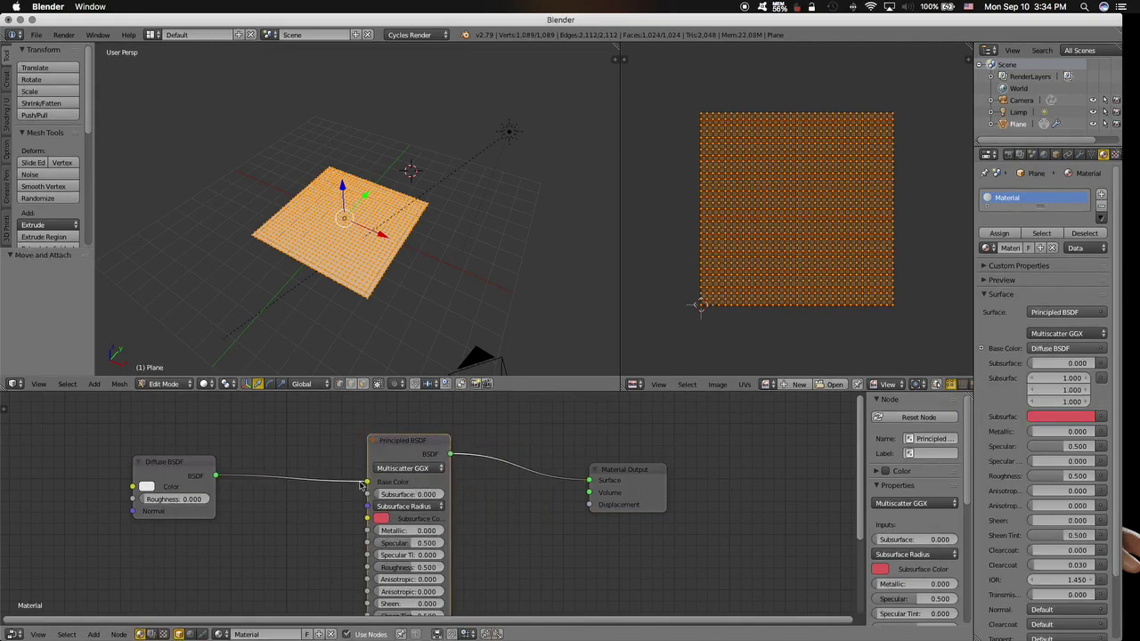
left_click_drag(186, 469, 197, 463)
scroll(356, 517, "down", 1)
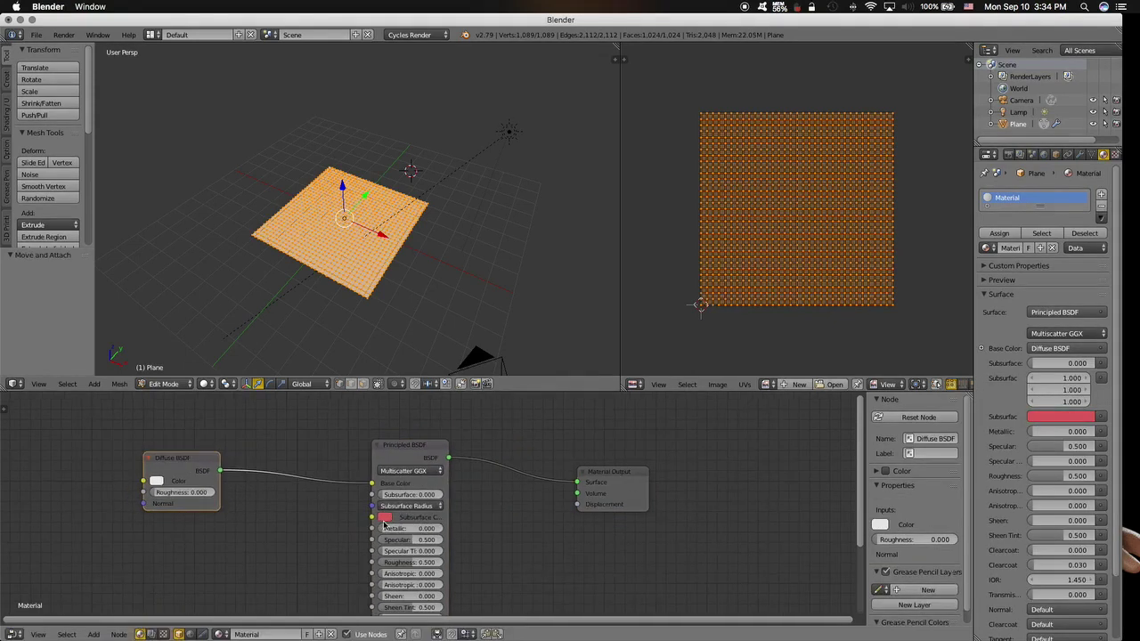
- Add an Image Texture node at the left and move the Diffuse BSDF node up
left_click(94, 634)
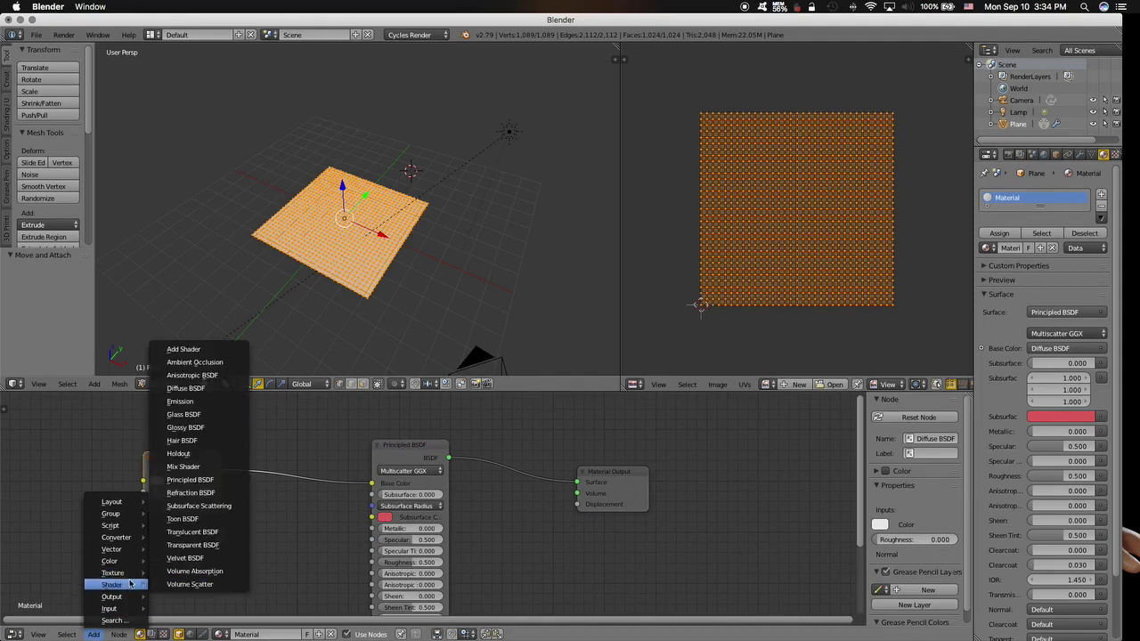
mouse_move(112, 573)
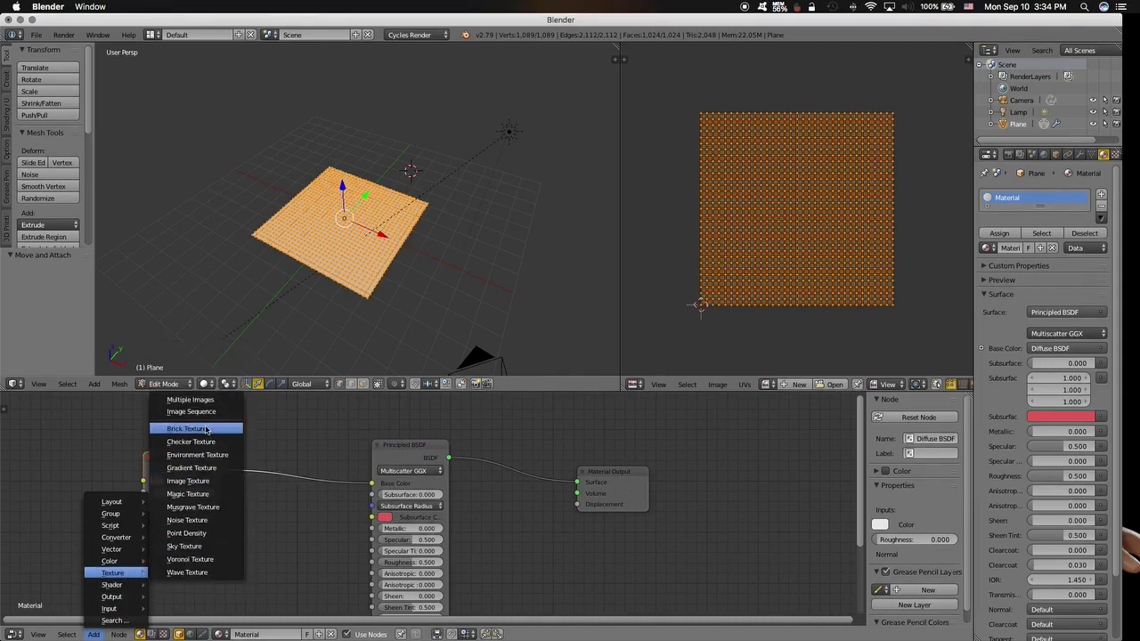
left_click(201, 485)
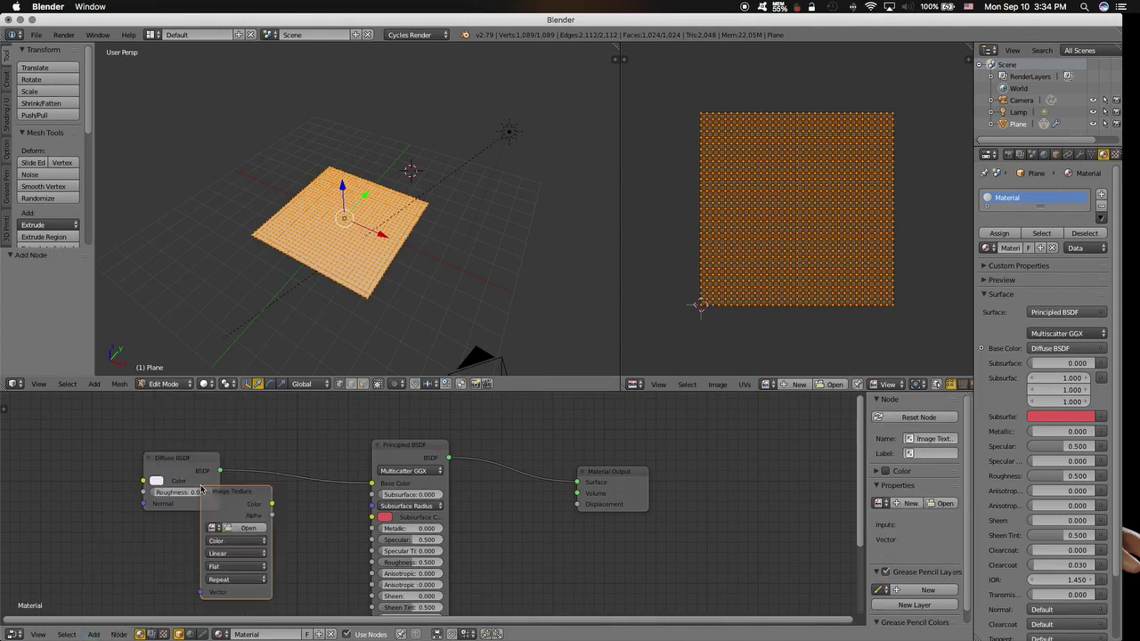
left_click(51, 430)
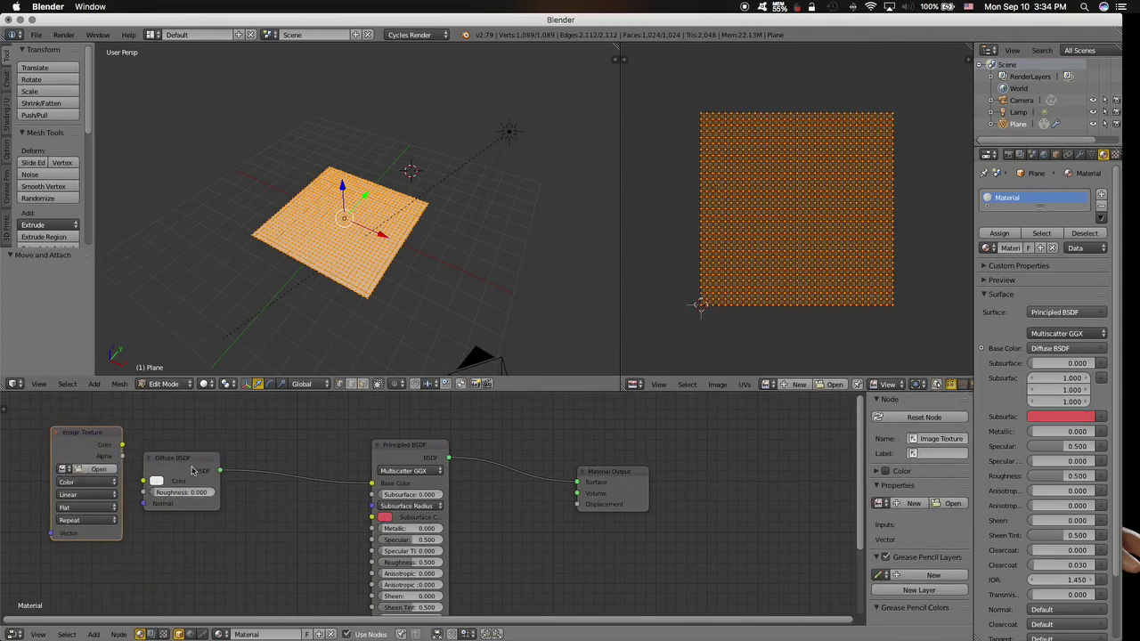
left_click_drag(192, 470, 246, 447)
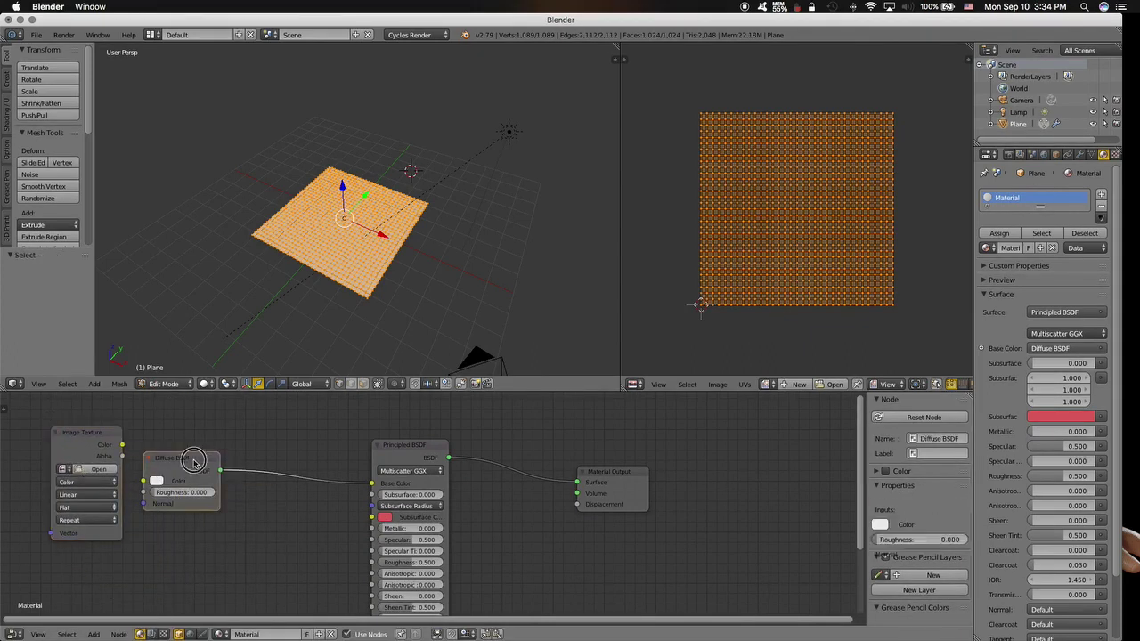
left_click(94, 634)
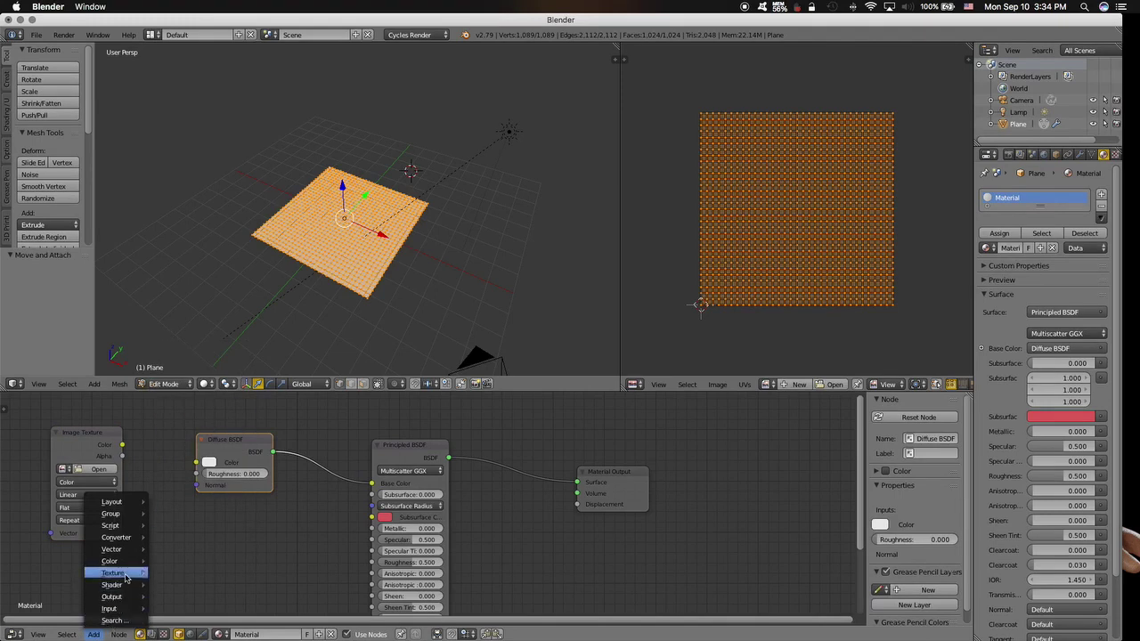
- Add a second Image Texture, delete Diffuse BSDF, and wire textures to Base and Subsurface Color
mouse_move(113, 572)
left_click(188, 481)
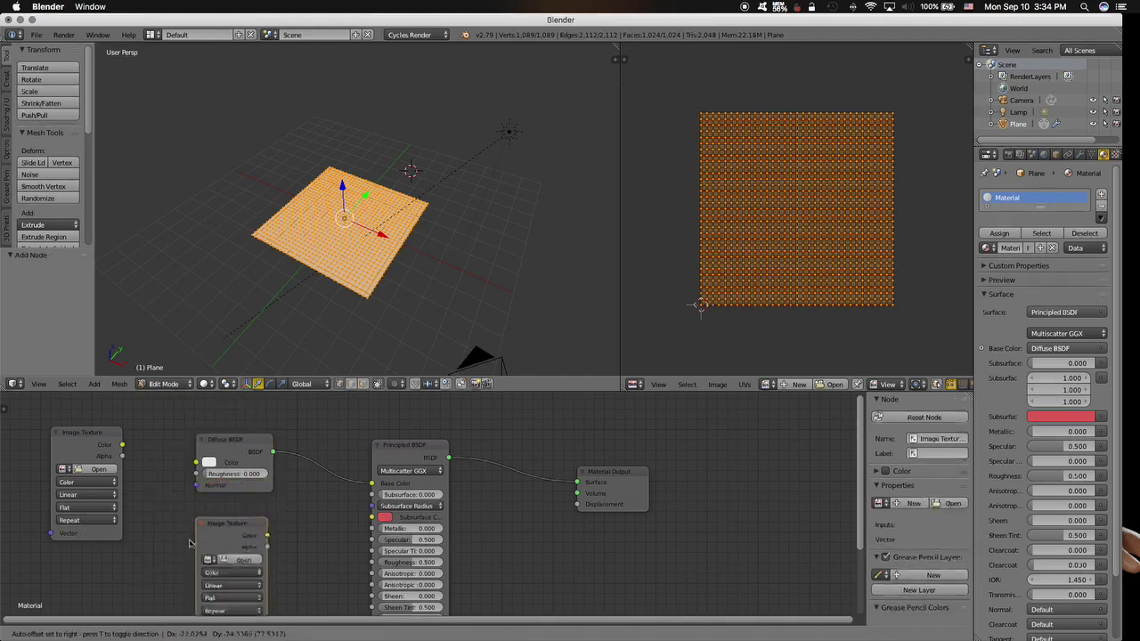
left_click(186, 548)
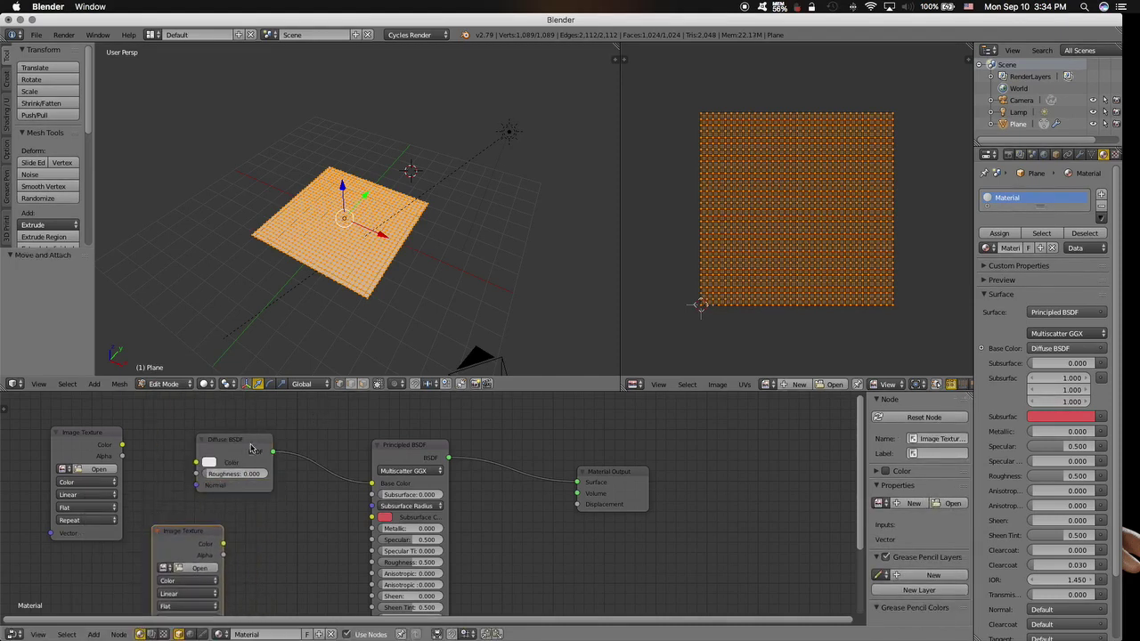
left_click(250, 448)
key("x")
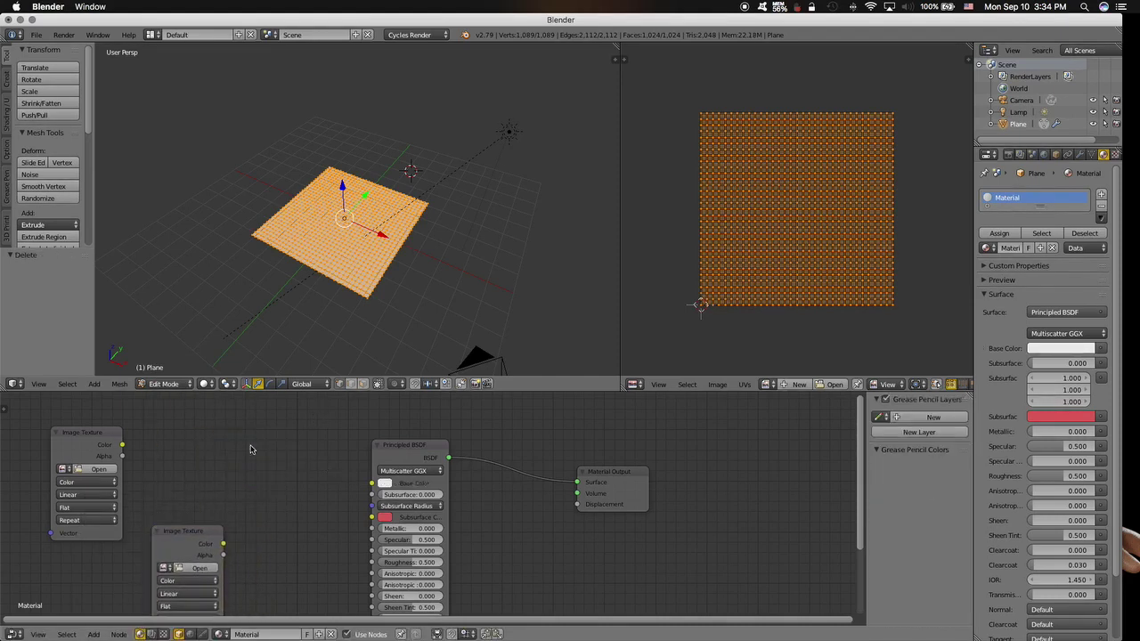
left_click_drag(123, 444, 371, 482)
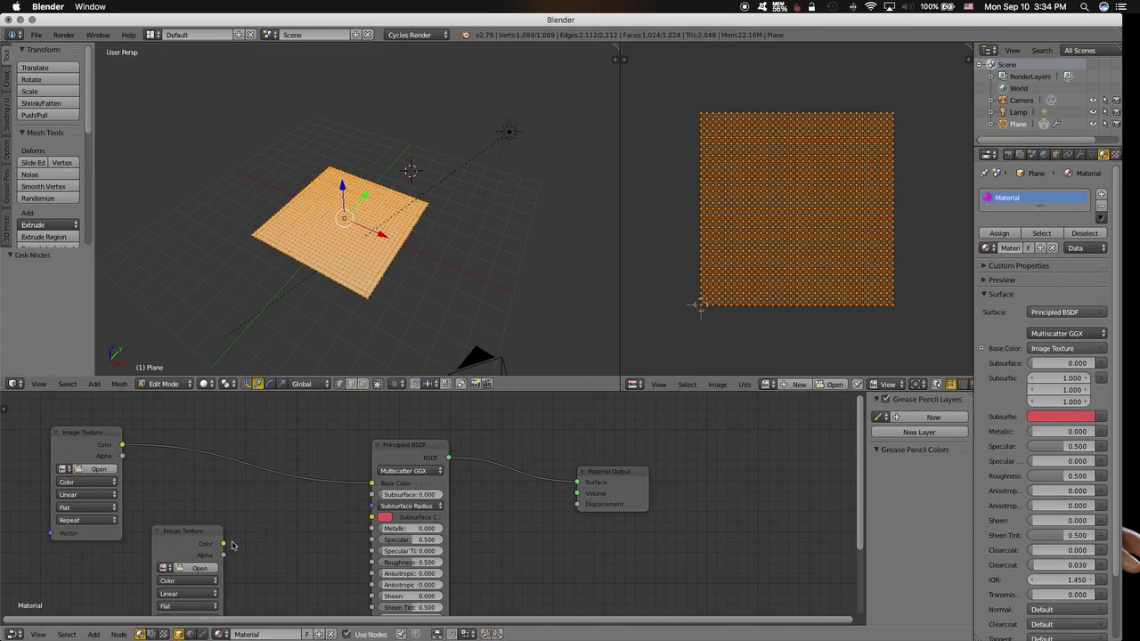
left_click_drag(223, 543, 371, 517)
left_click_drag(214, 537, 204, 540)
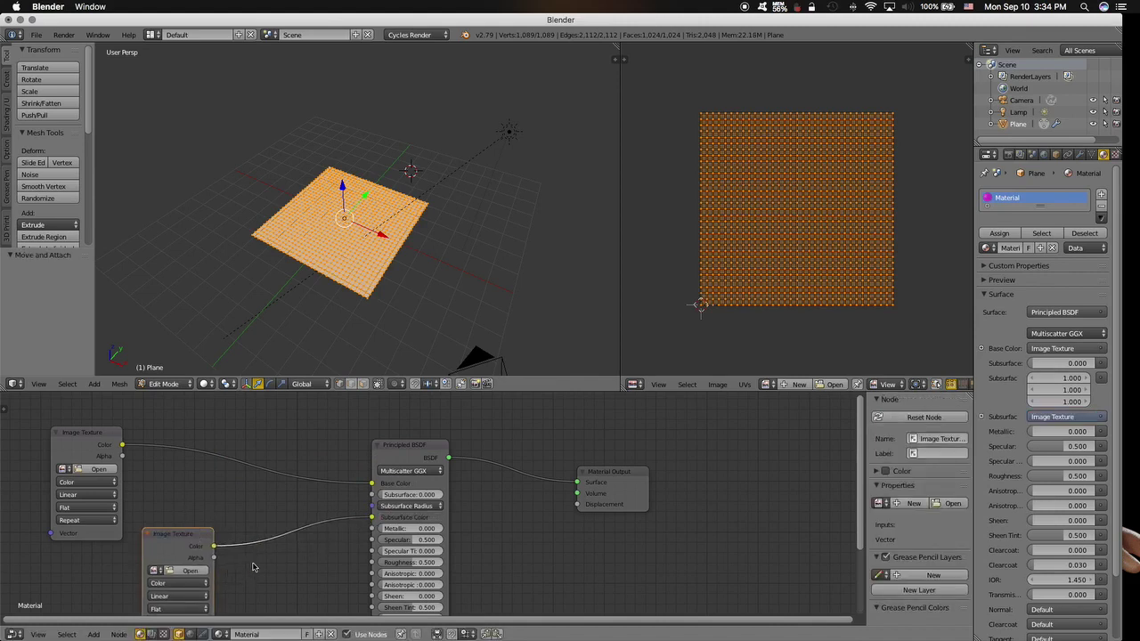
- Insert an RGB Curves node into the Subsurface Color link and tidy the nodes
left_click(96, 634)
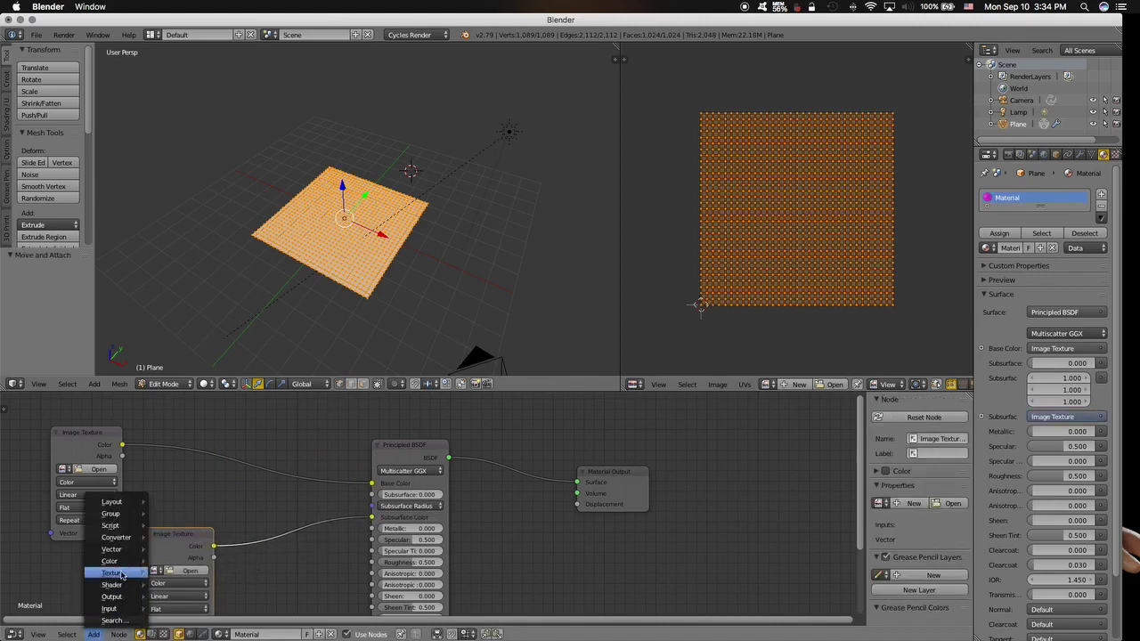
mouse_move(110, 561)
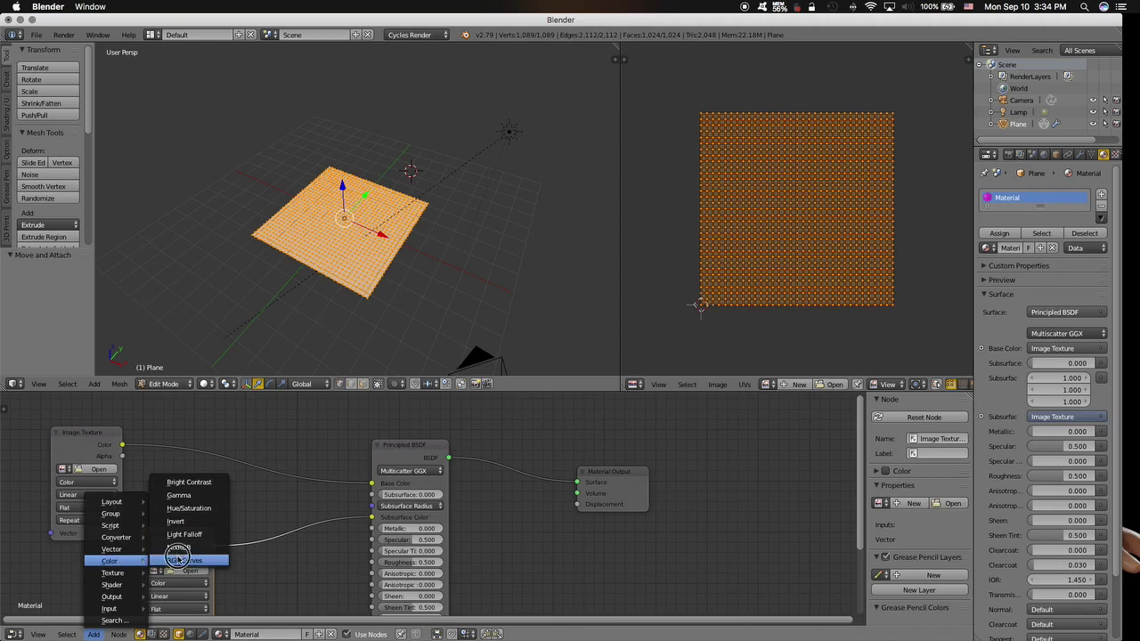
left_click(178, 557)
left_click(254, 503)
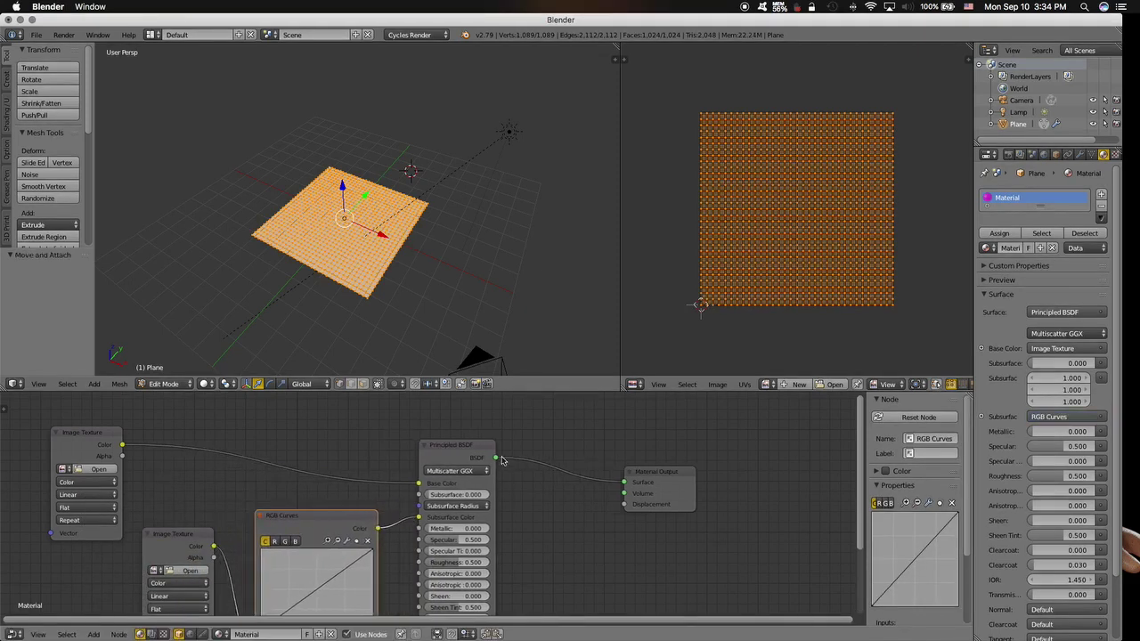
left_click_drag(479, 450, 535, 429)
mouse_move(320, 593)
left_mouse_down()
mouse_move(374, 566)
mouse_move(401, 581)
left_mouse_up()
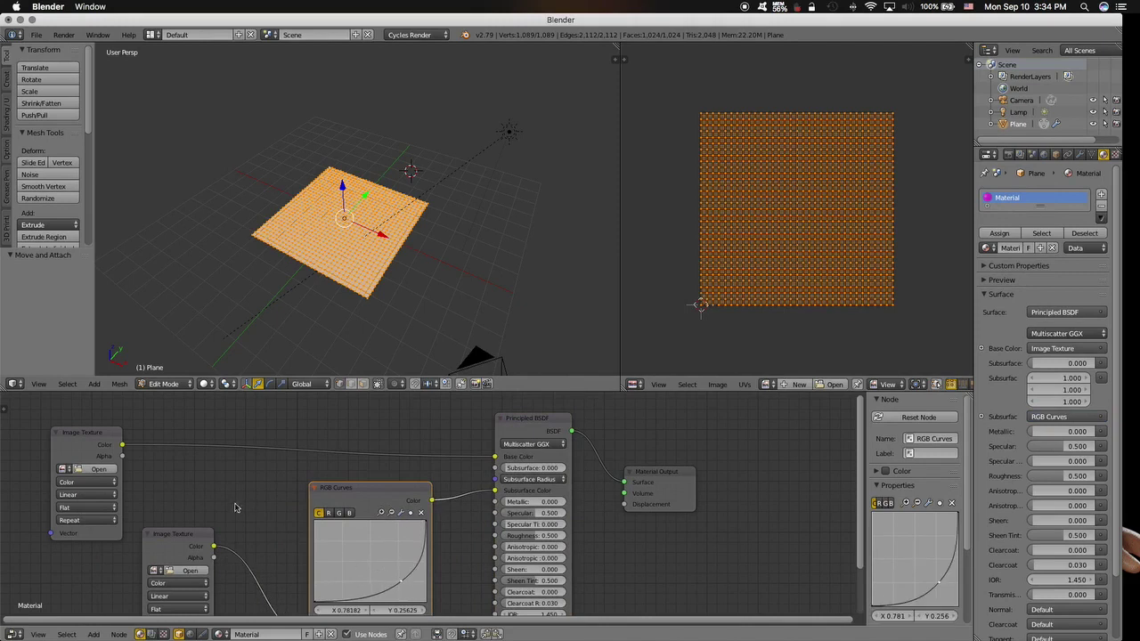
- Load Non Freckles copy.png from the Desktop into the first Image Texture
left_click(98, 469)
left_click(51, 192)
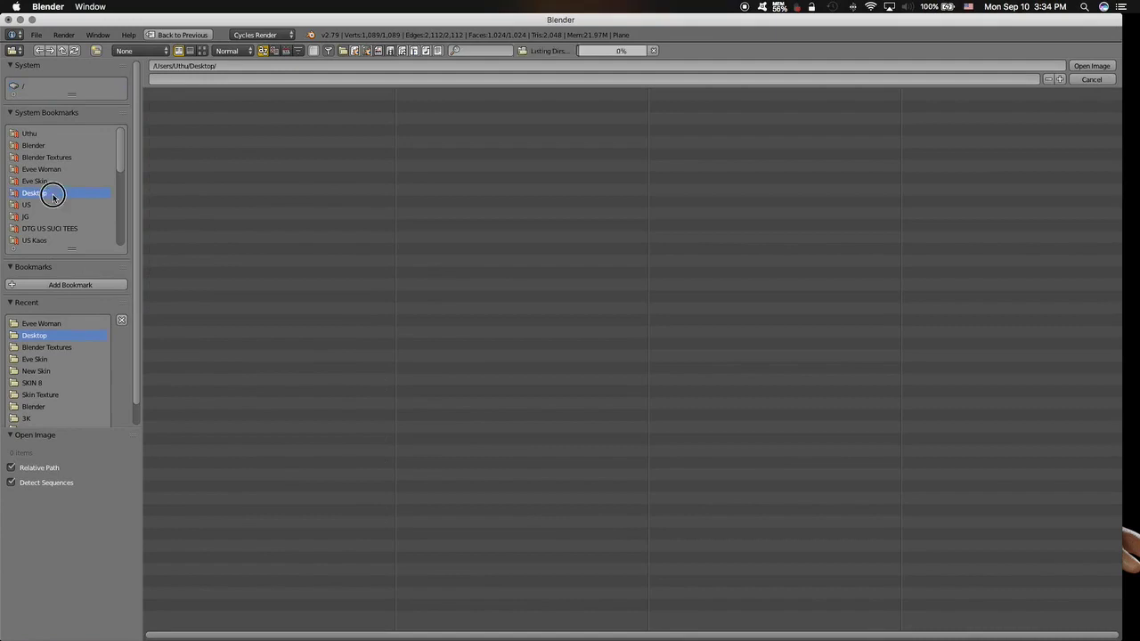
left_click(203, 50)
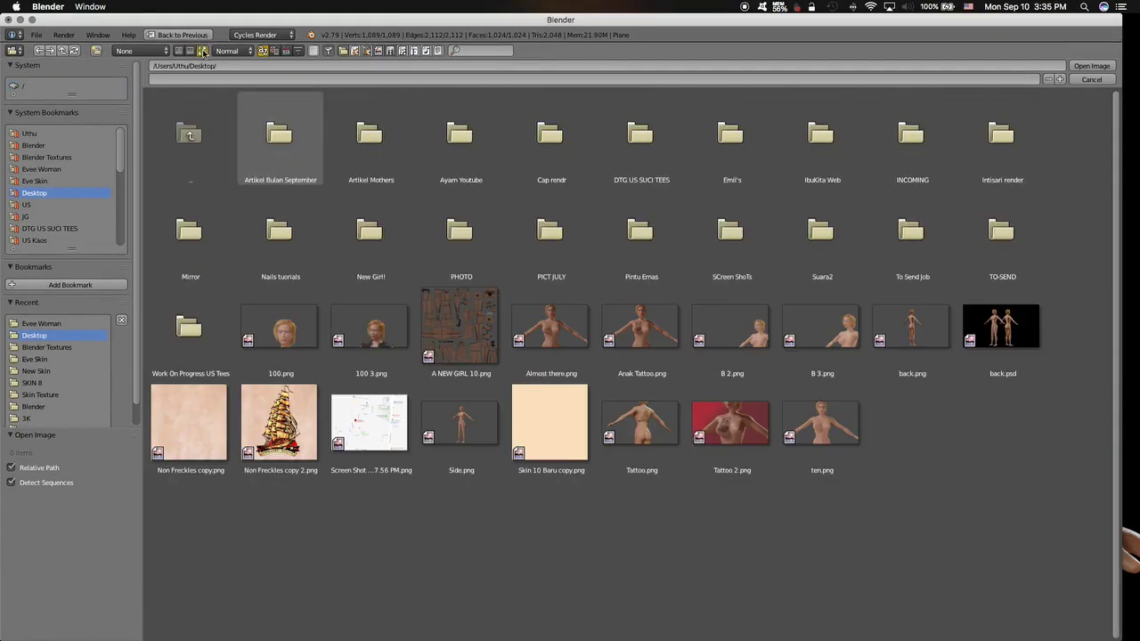
double_click(208, 423)
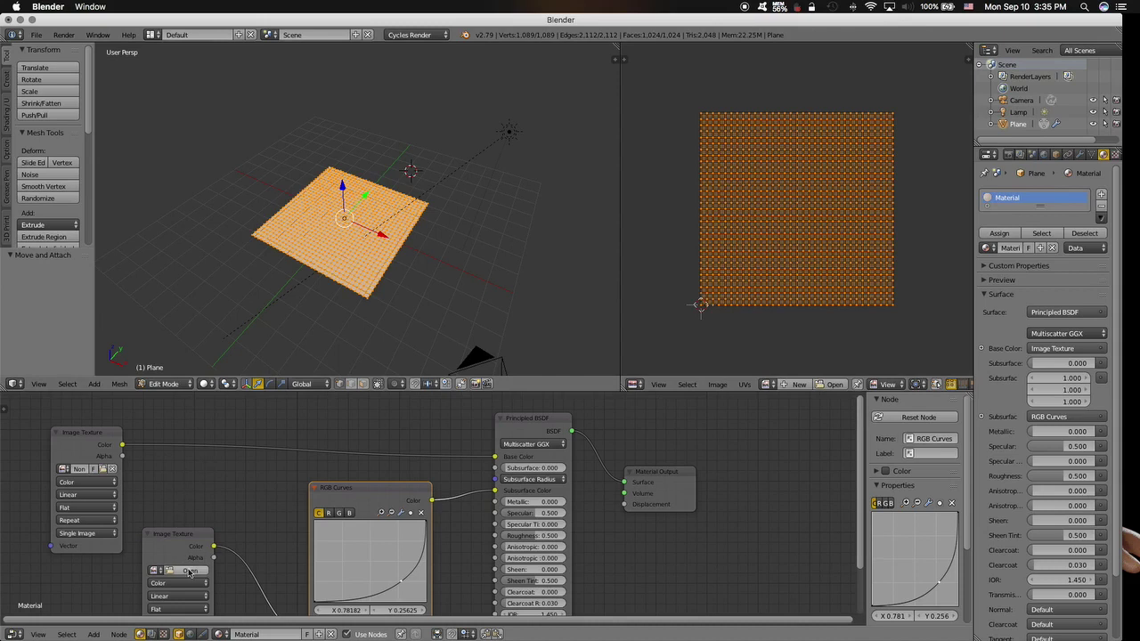
- Load the ship tattoo image from the Desktop into the second Image Texture
left_click(189, 572)
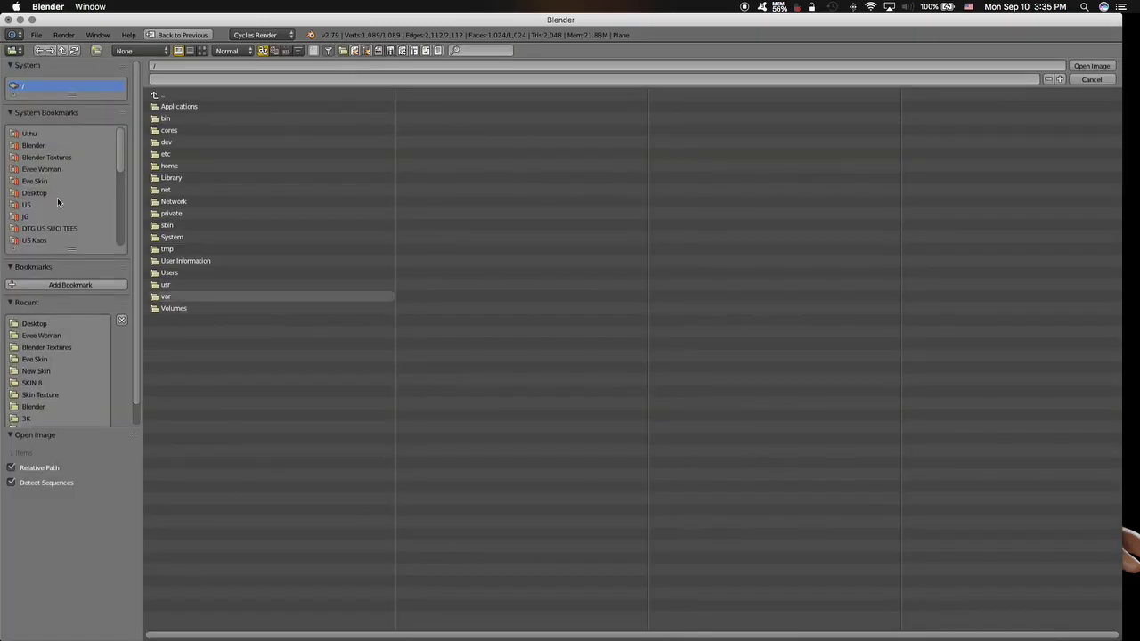
left_click(53, 192)
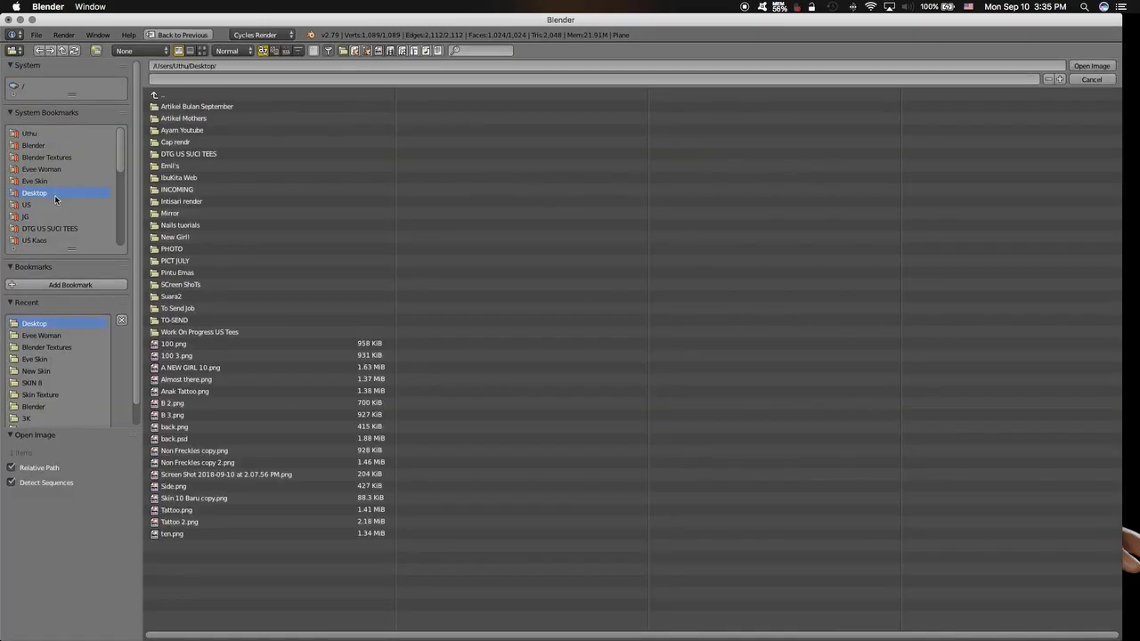
left_click(200, 50)
double_click(300, 416)
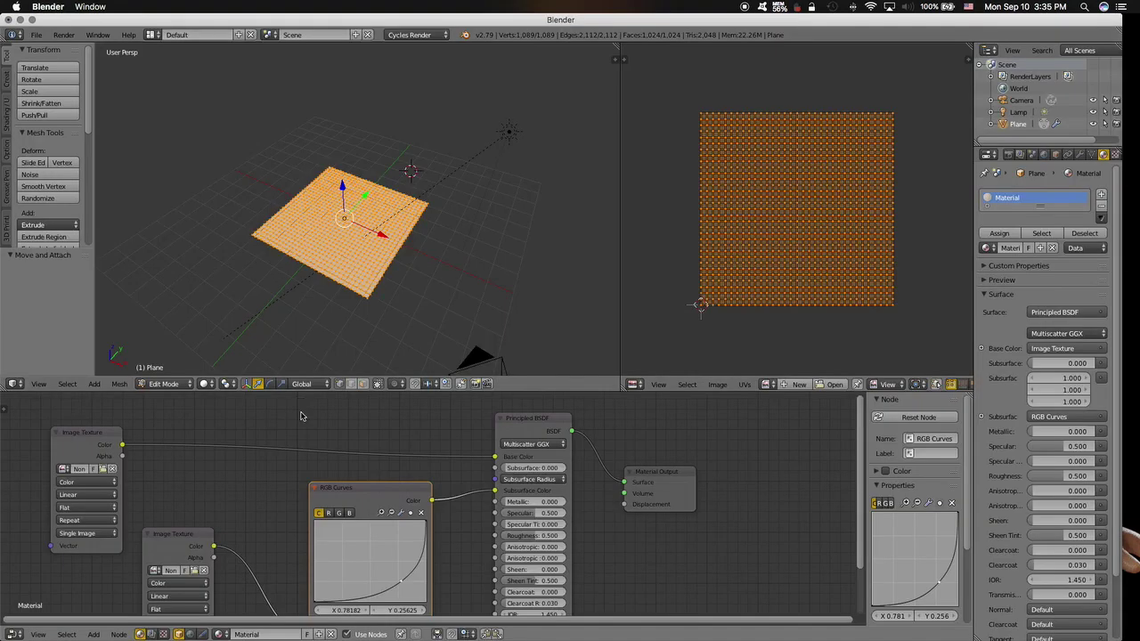
scroll(278, 581, "down", 1)
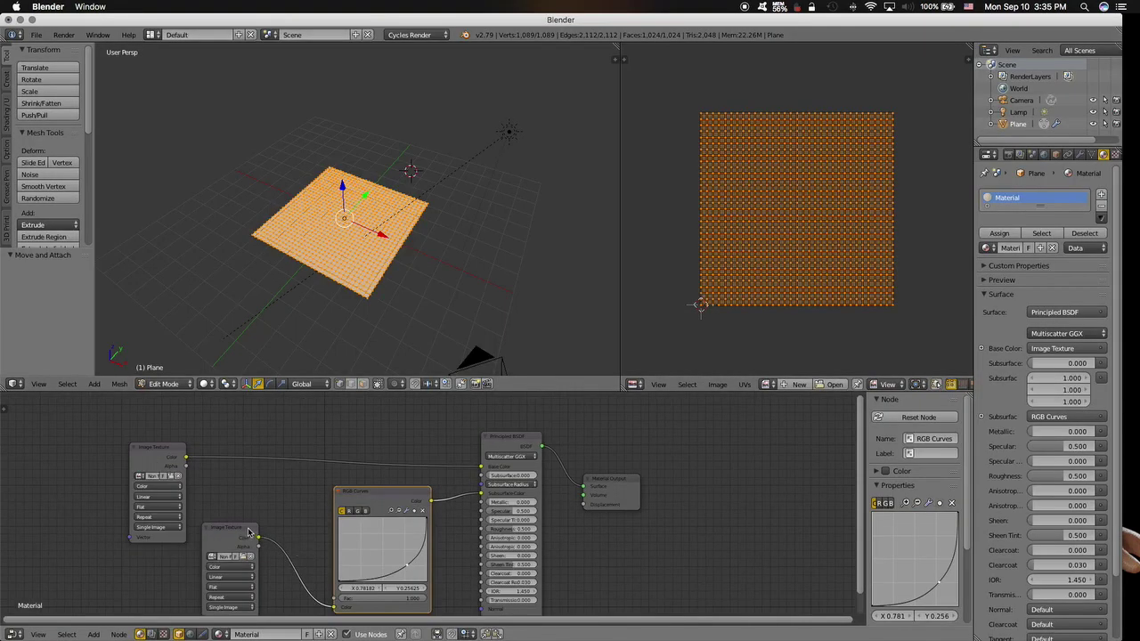
- Lower the RGB Curves control point slightly and switch viewport shading to Rendered
left_click_drag(250, 531, 175, 566)
scroll(274, 531, "down", 1)
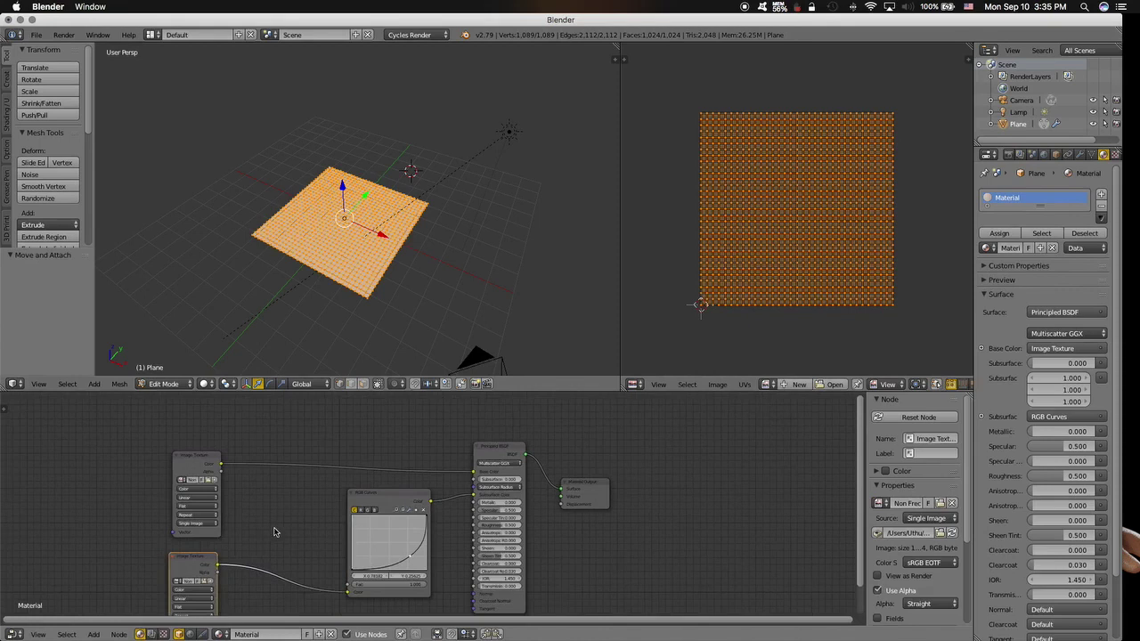
scroll(294, 534, "up", 1)
scroll(300, 534, "up", 2)
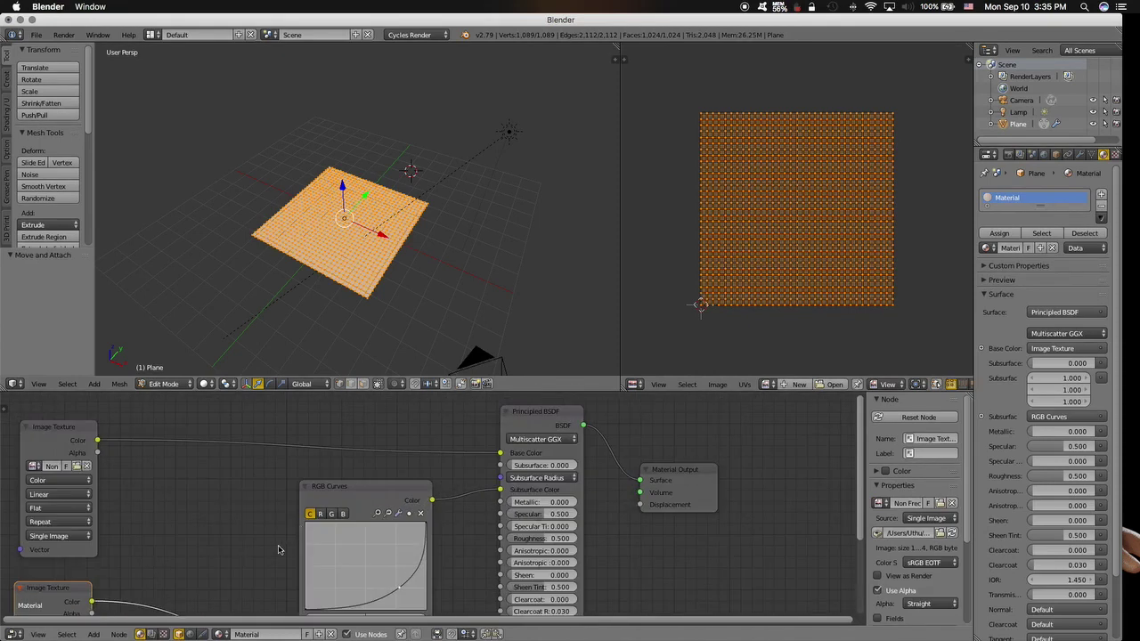
left_click_drag(400, 588, 400, 591)
left_click_drag(401, 490, 368, 482)
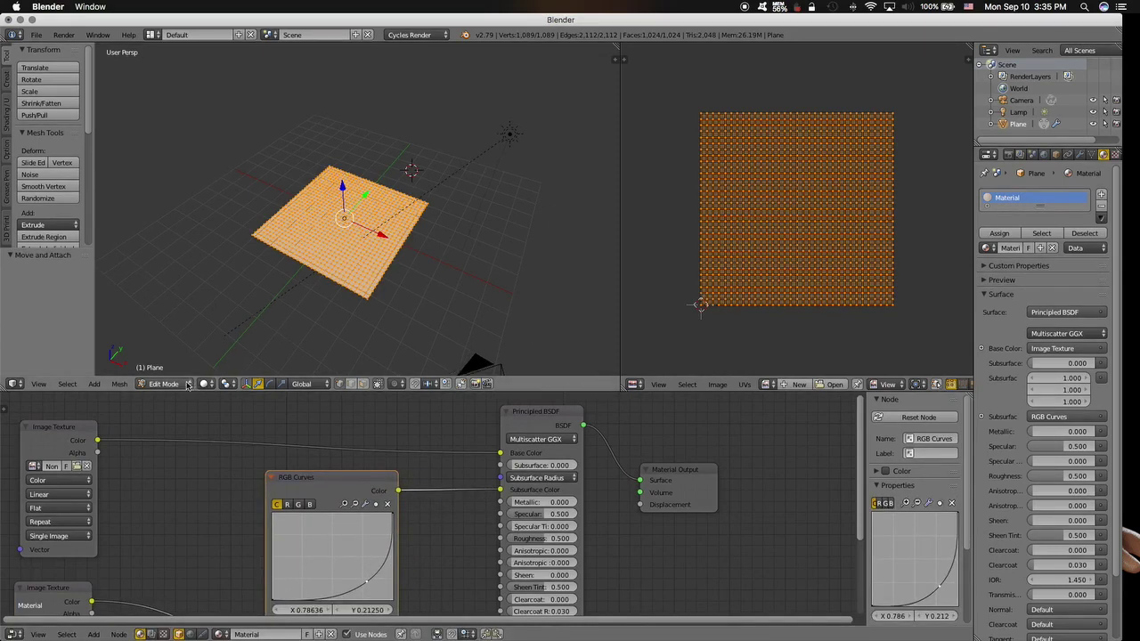
left_click(205, 384)
left_click(237, 304)
- Raise Principled BSDF Subsurface to 0.542 so the ship tattoo shows through the rendered skin
scroll(338, 234, "up", 4)
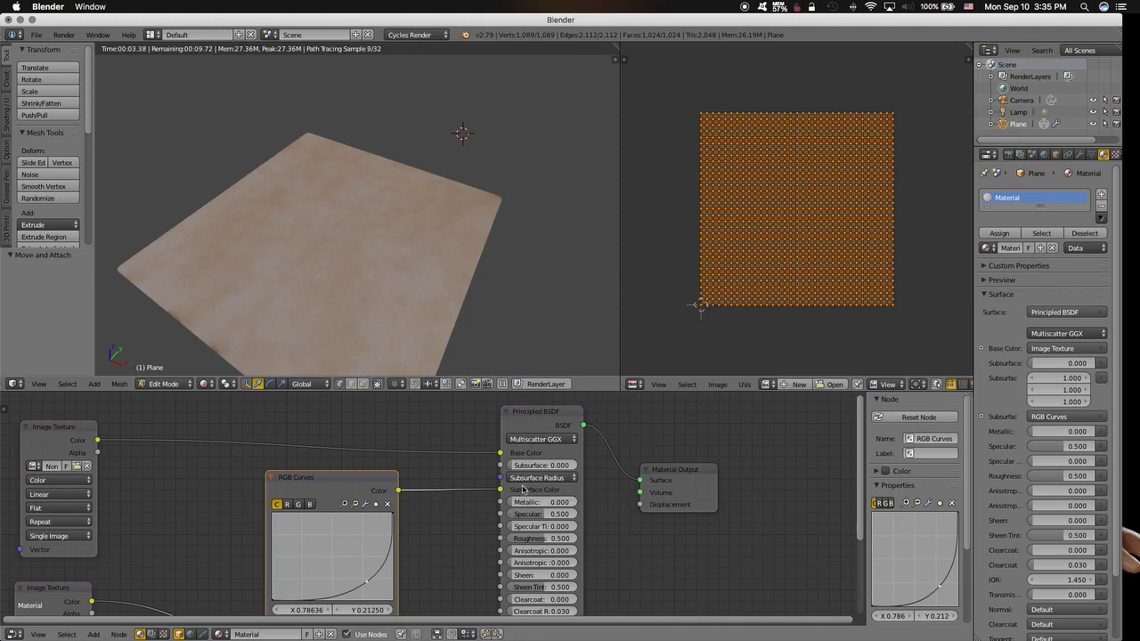
left_click_drag(516, 465, 547, 468)
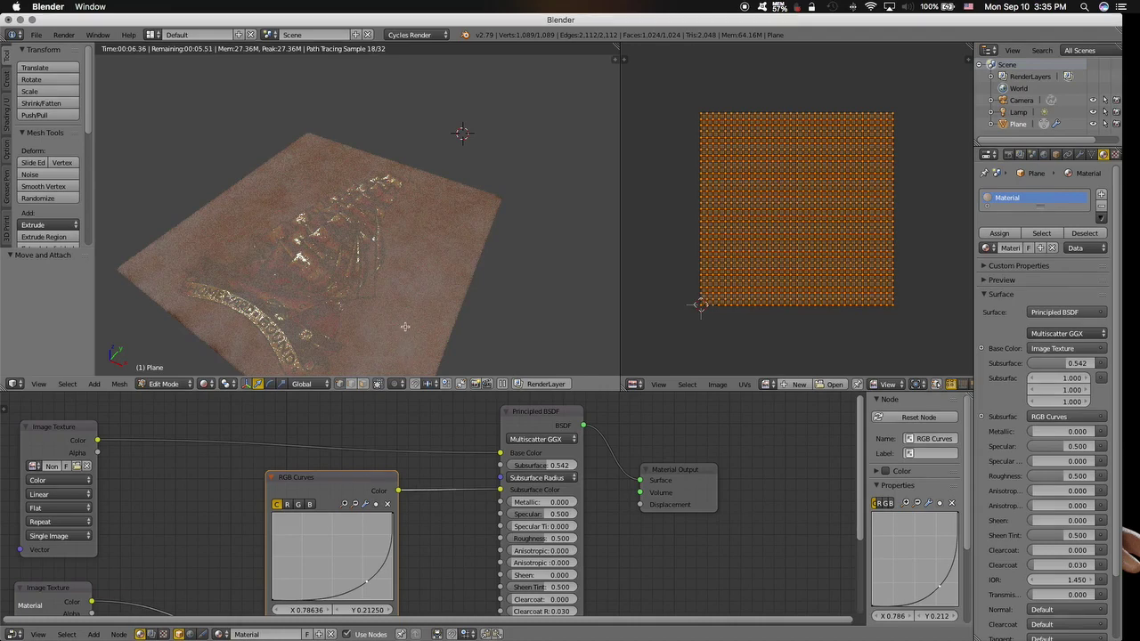
mouse_move(382, 334)
middle_mouse_down()
mouse_move(459, 334)
mouse_move(461, 259)
middle_mouse_up()
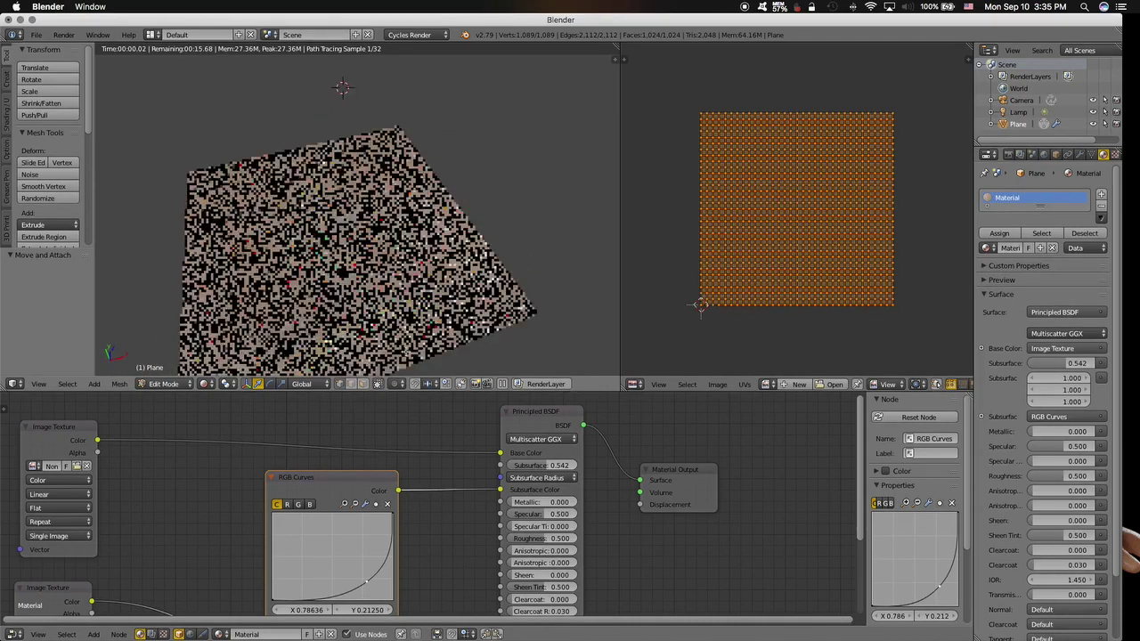